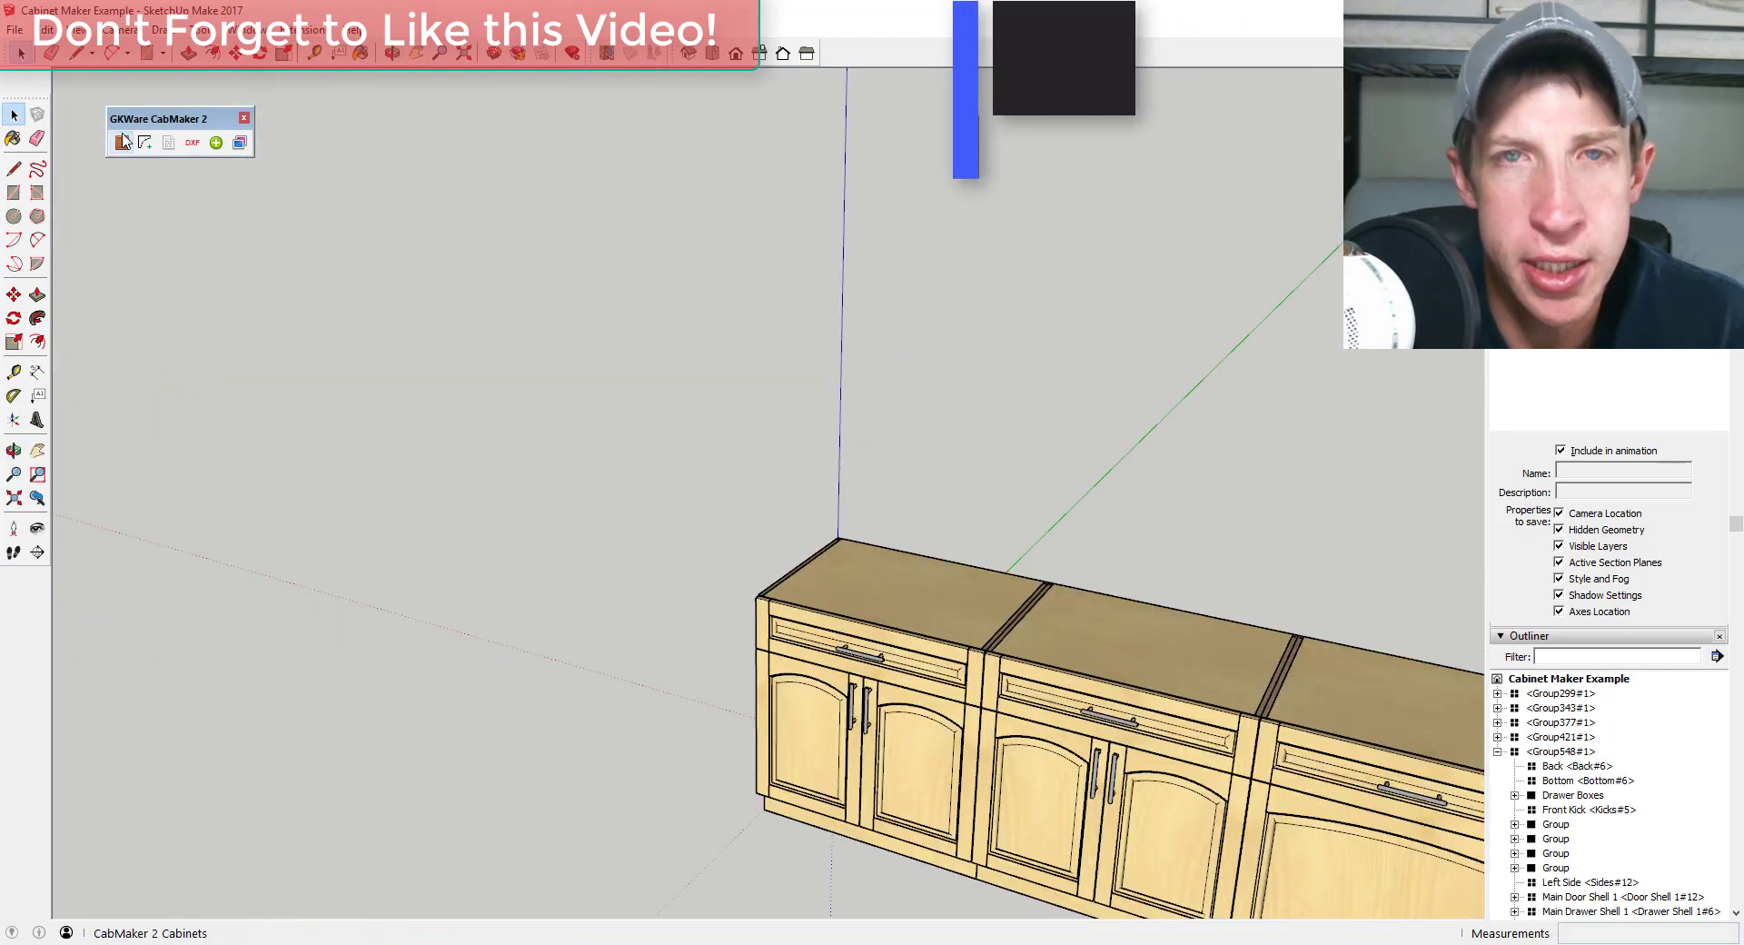
- Open the CabMaker Pro cabinet settings dialog in a new, empty model
{"action": "left_click", "coordinate": [121, 143]}
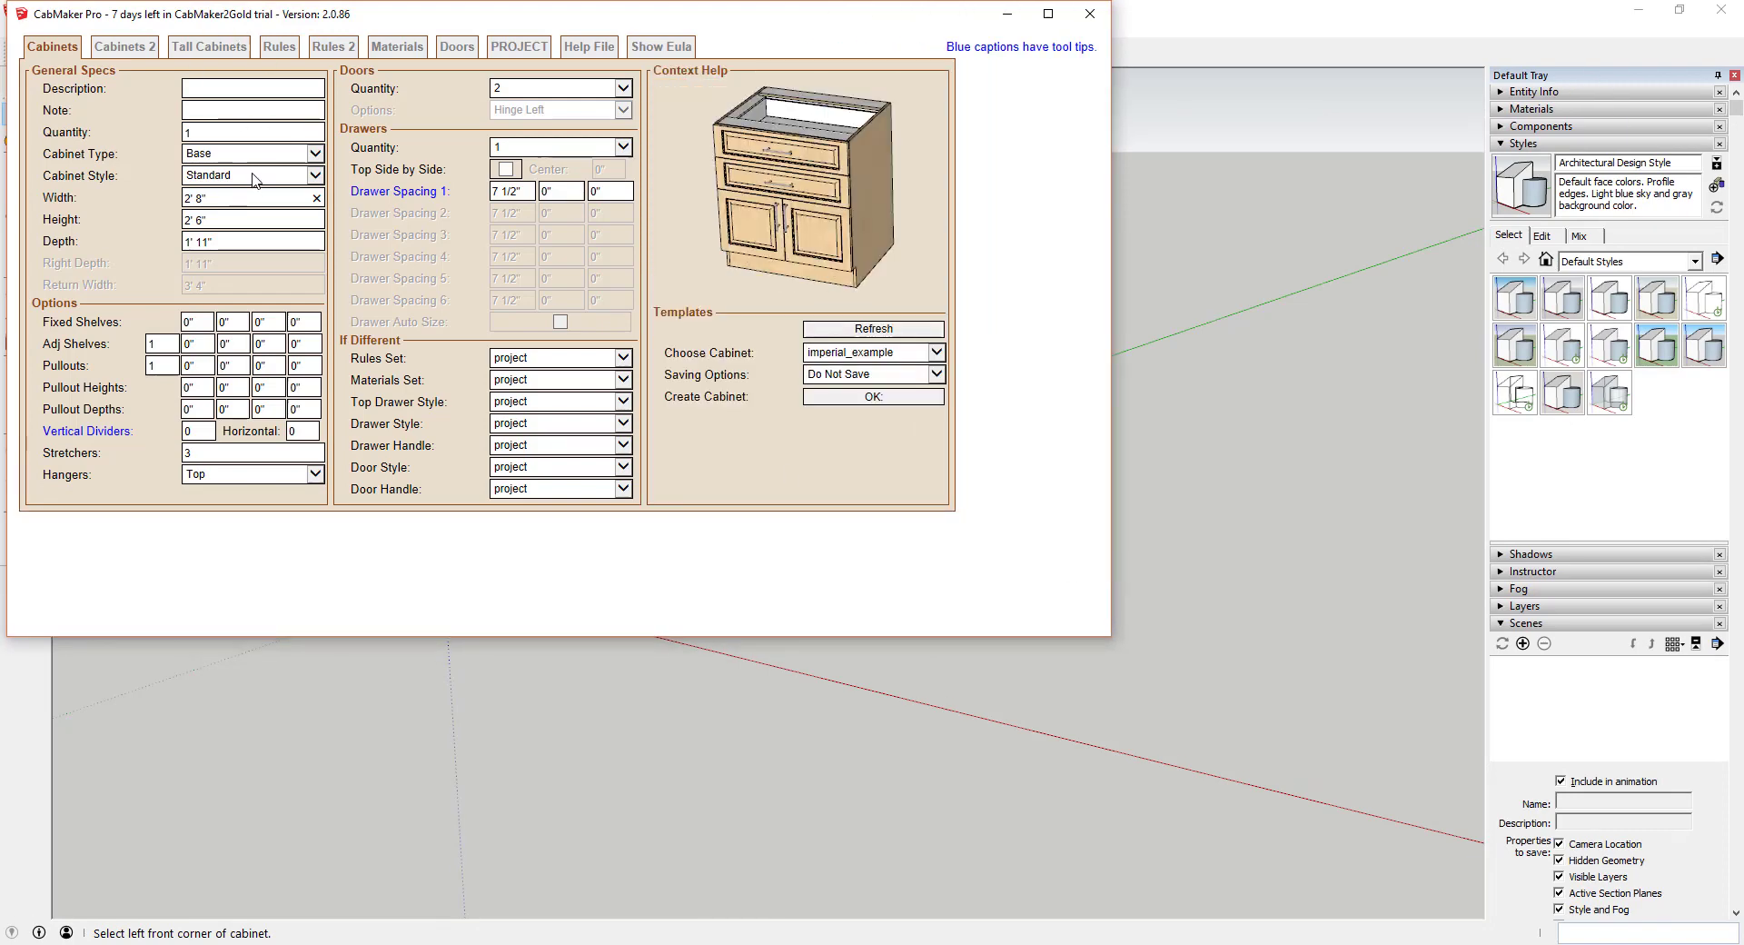
- Create a two-door base cabinet and place its front corner at the origin
{"action": "left_click", "coordinate": [554, 88]}
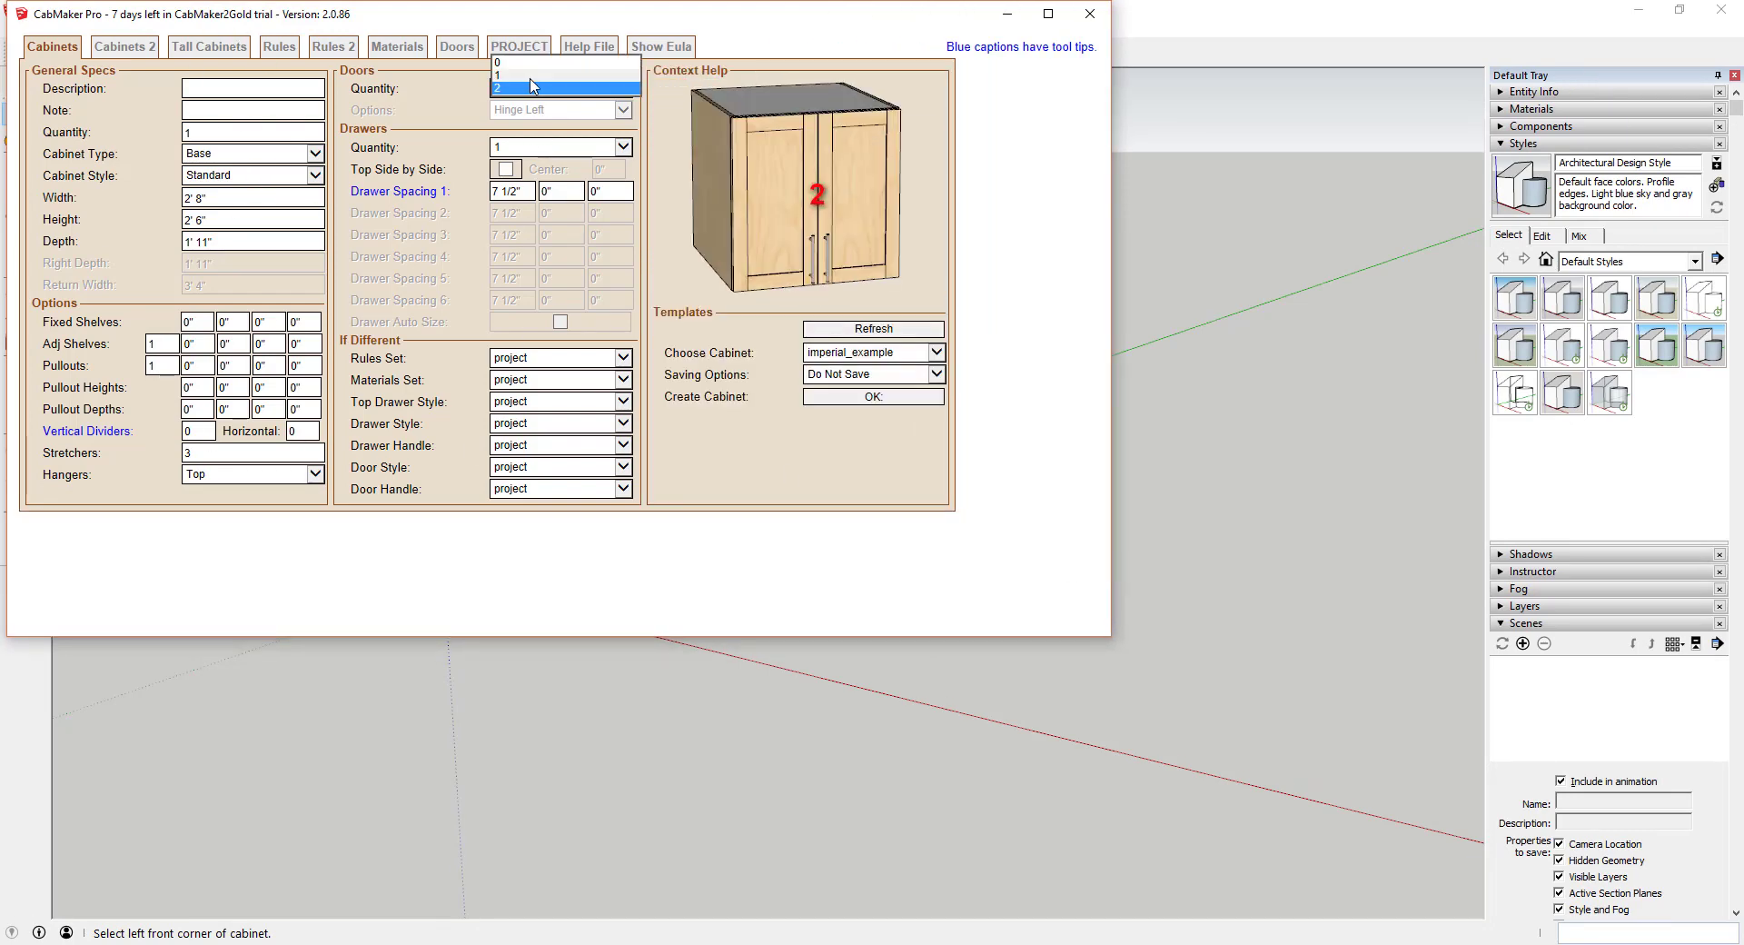
{"action": "left_click", "coordinate": [524, 88]}
{"action": "left_click", "coordinate": [857, 399]}
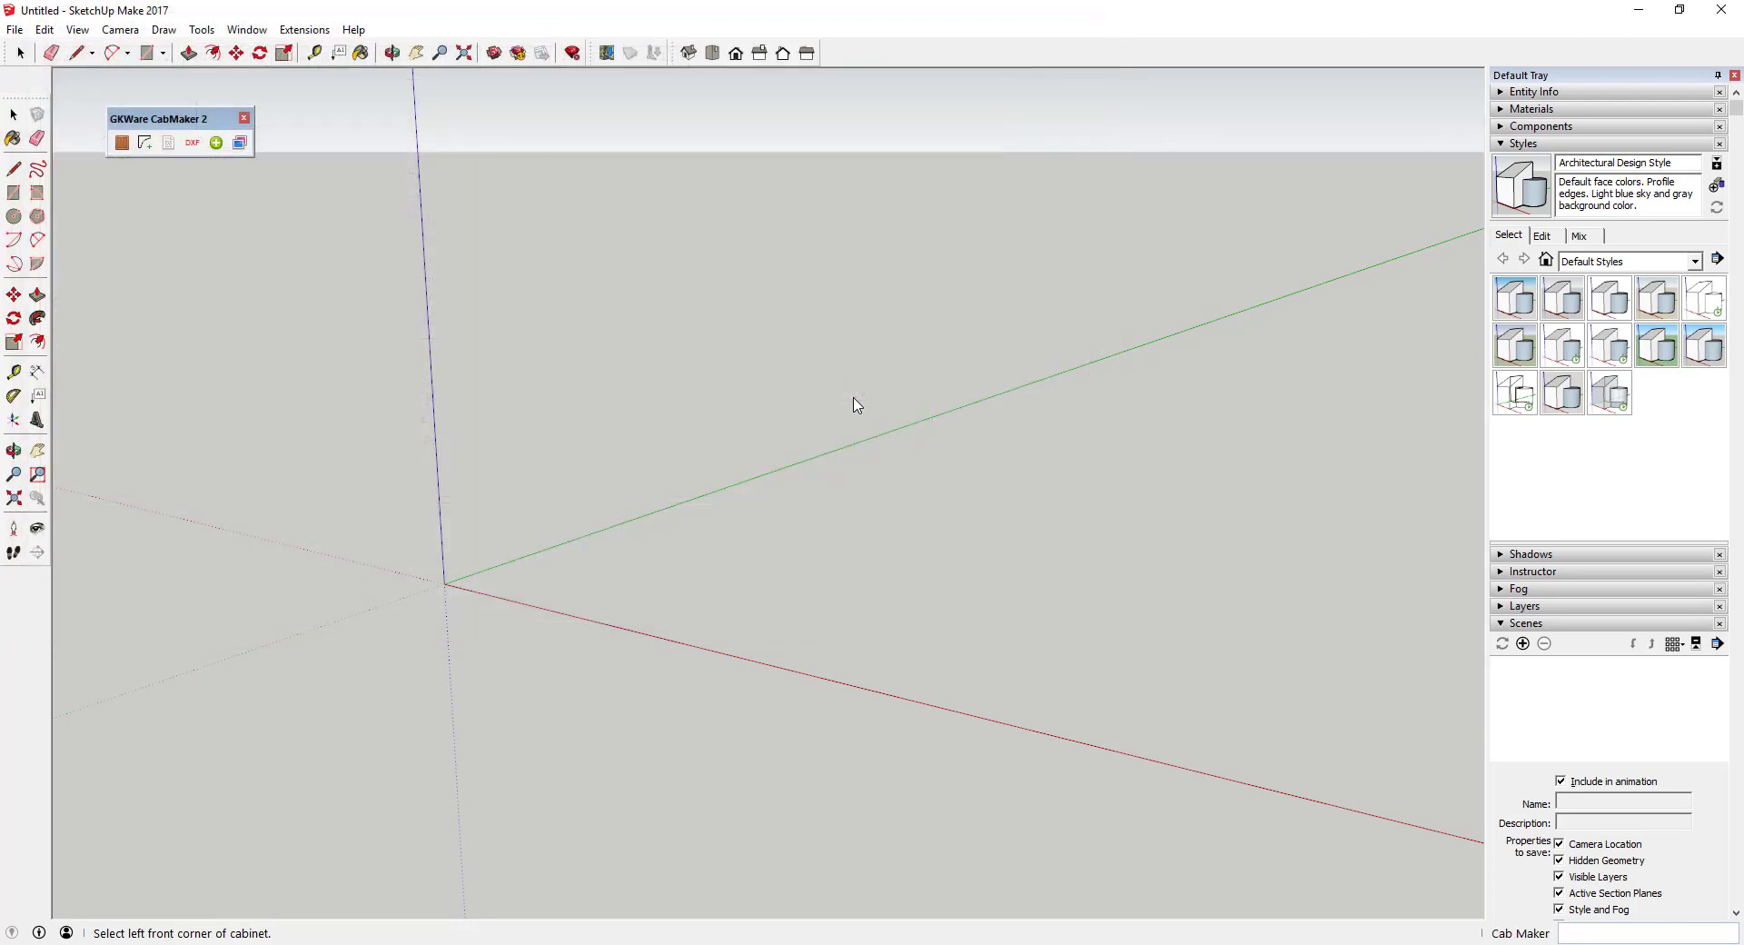
{"action": "left_click", "coordinate": [673, 502]}
- Add an Upper cabinet with 0 drawers above the base cabinet, then select both
{"action": "scroll", "coordinate": [662, 526], "scroll_direction": "up", "scroll_amount": 3}
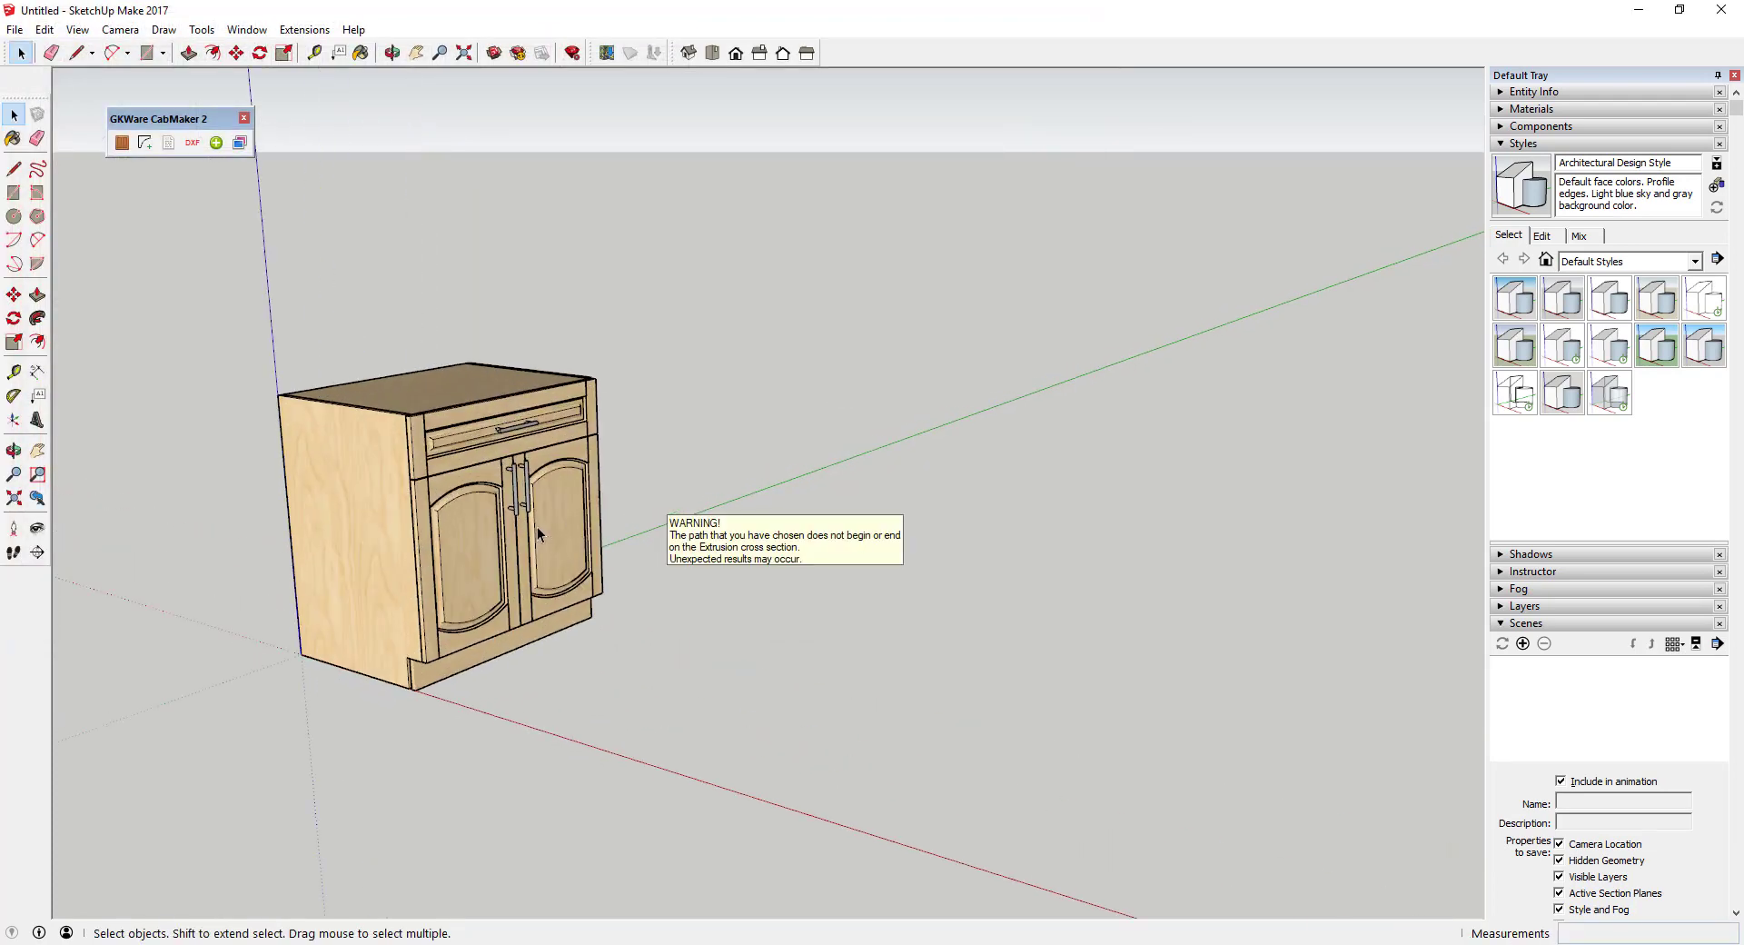
{"action": "left_click", "coordinate": [212, 154]}
{"action": "left_click", "coordinate": [210, 168]}
{"action": "left_click", "coordinate": [586, 147]}
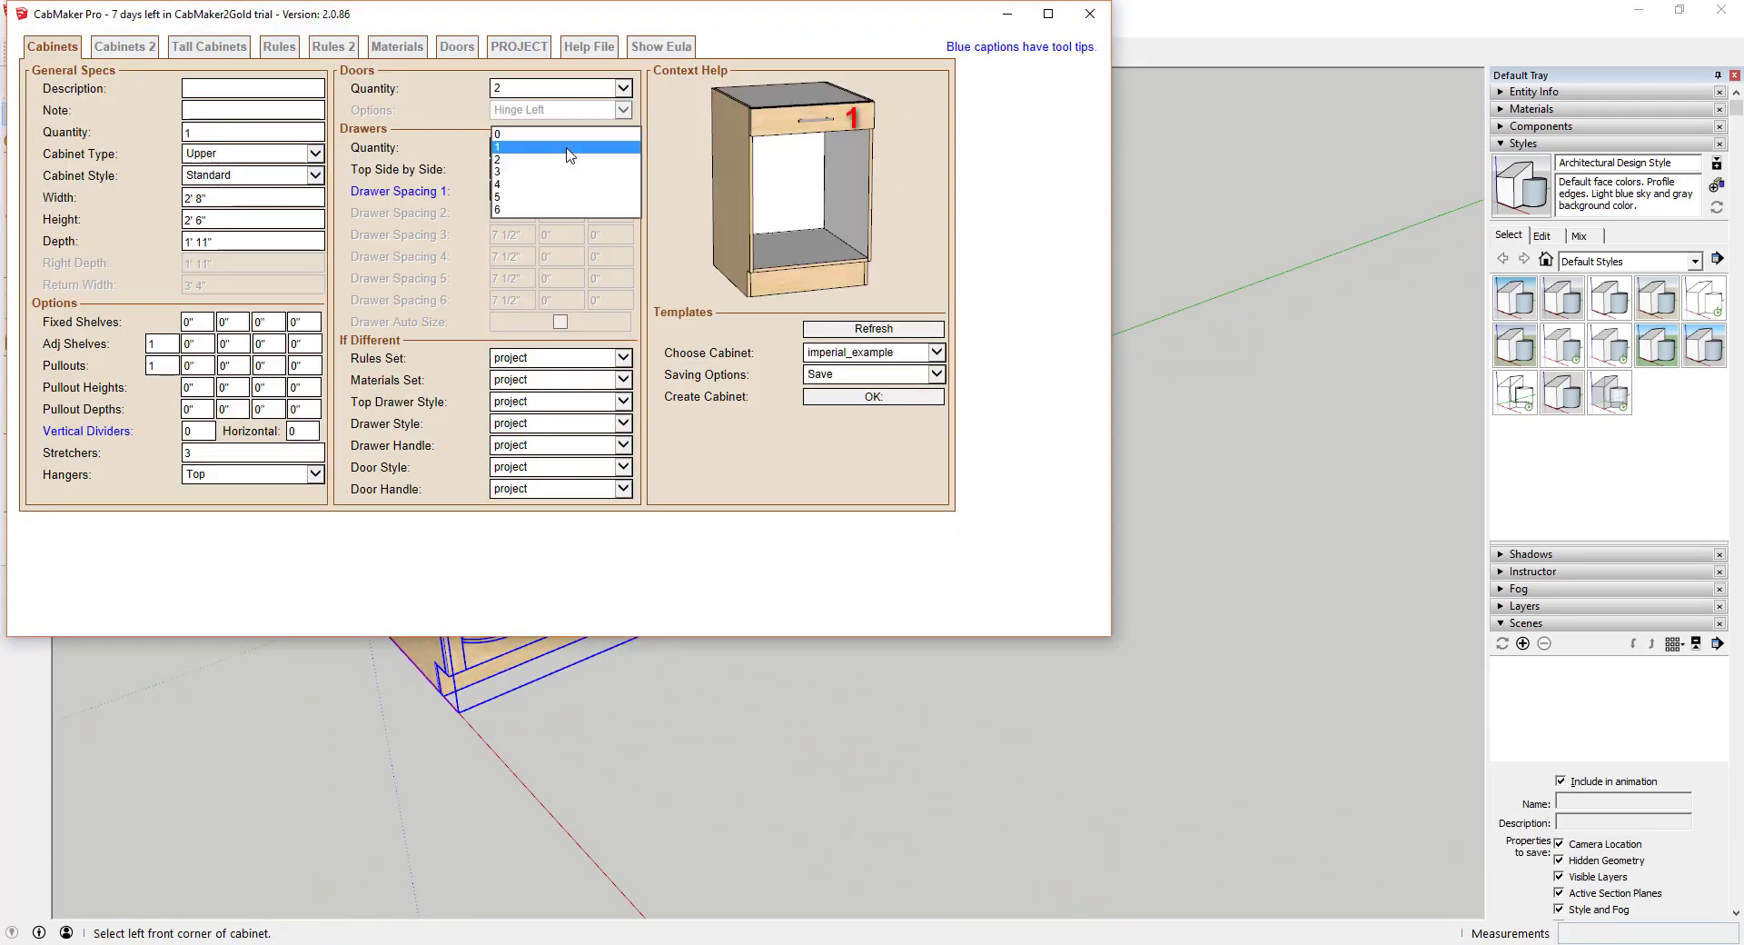
{"action": "left_click", "coordinate": [570, 160]}
{"action": "key", "text": "Return"}
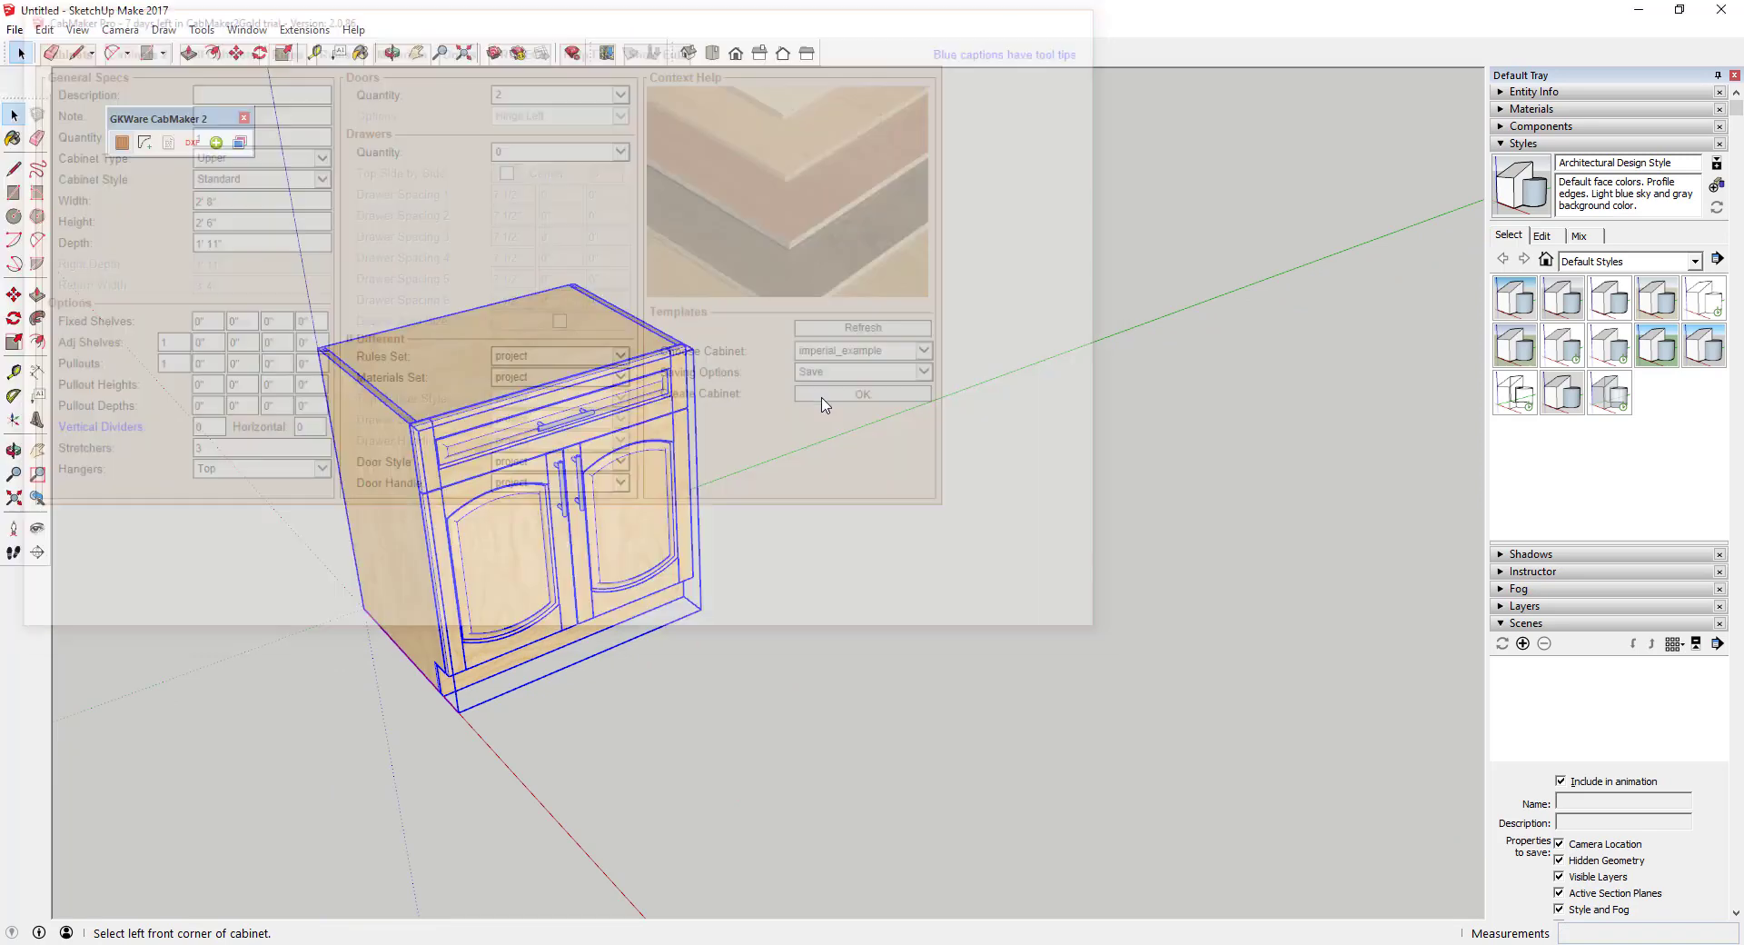
{"action": "scroll", "coordinate": [579, 280], "scroll_direction": "up", "scroll_amount": 3}
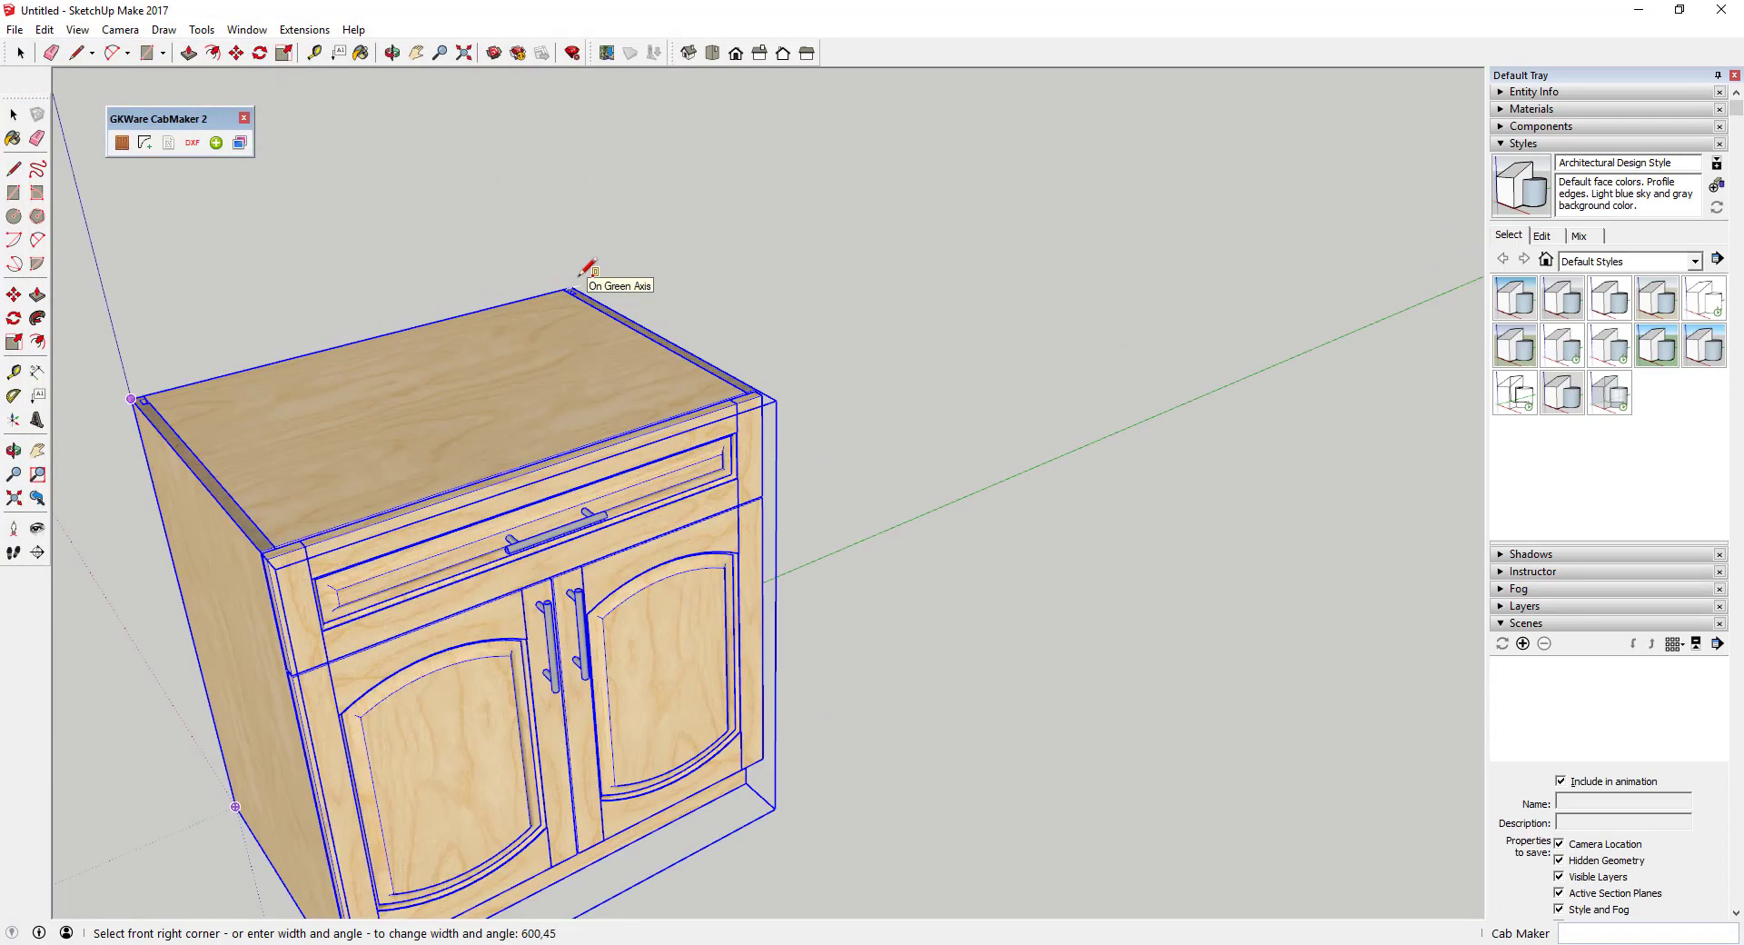
{"action": "left_click", "coordinate": [581, 291]}
{"action": "scroll", "coordinate": [476, 390], "scroll_direction": "down", "scroll_amount": 5}
{"action": "left_click_drag", "start_coordinate": [351, 164], "coordinate": [724, 663]}
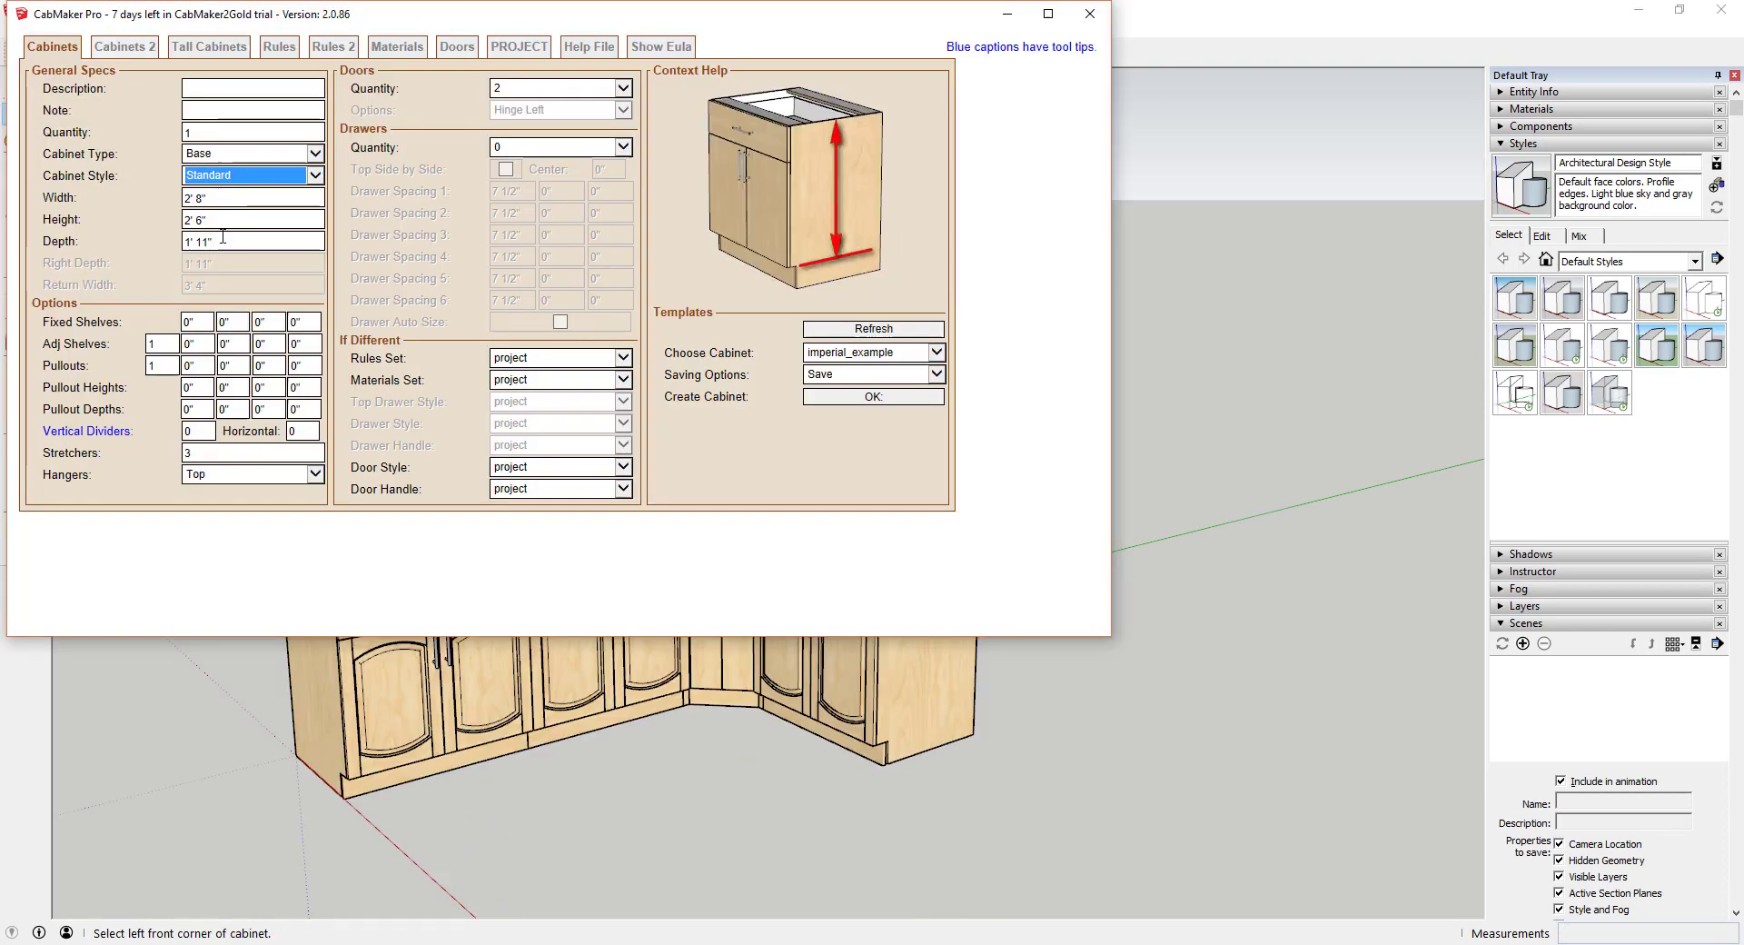
- Set the CabMaker base cabinet to 1 door and 2 drawers
{"action": "mouse_move", "coordinate": [222, 243]}
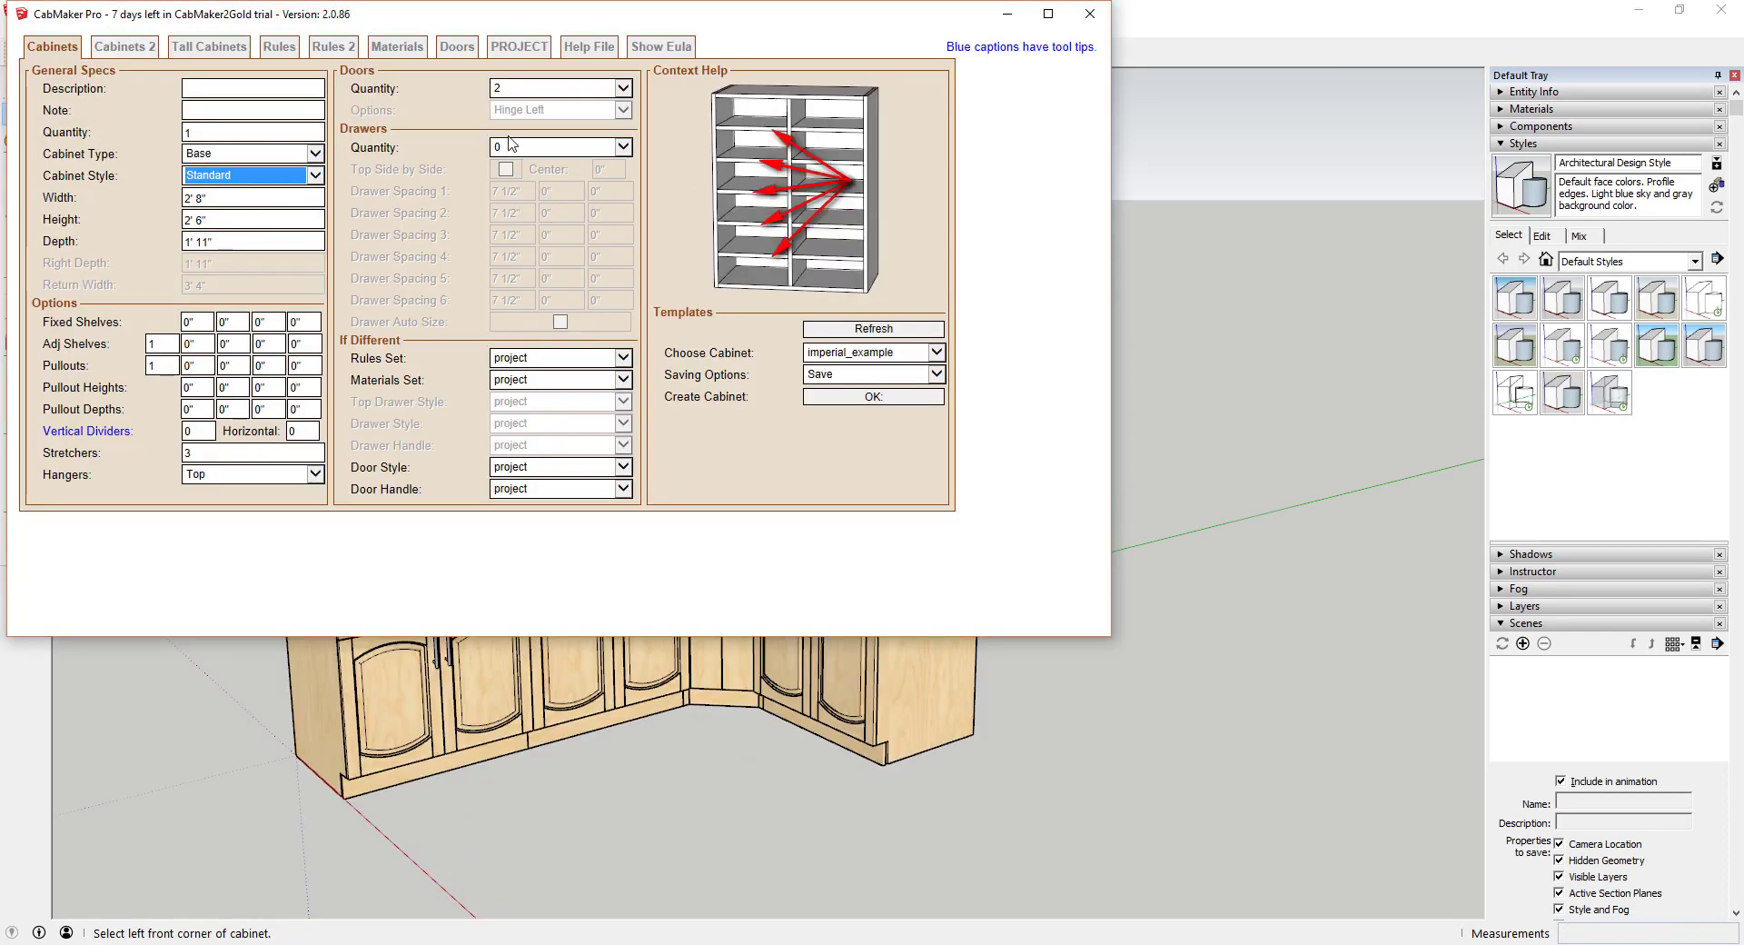
{"action": "left_click", "coordinate": [524, 87]}
{"action": "left_click", "coordinate": [523, 71]}
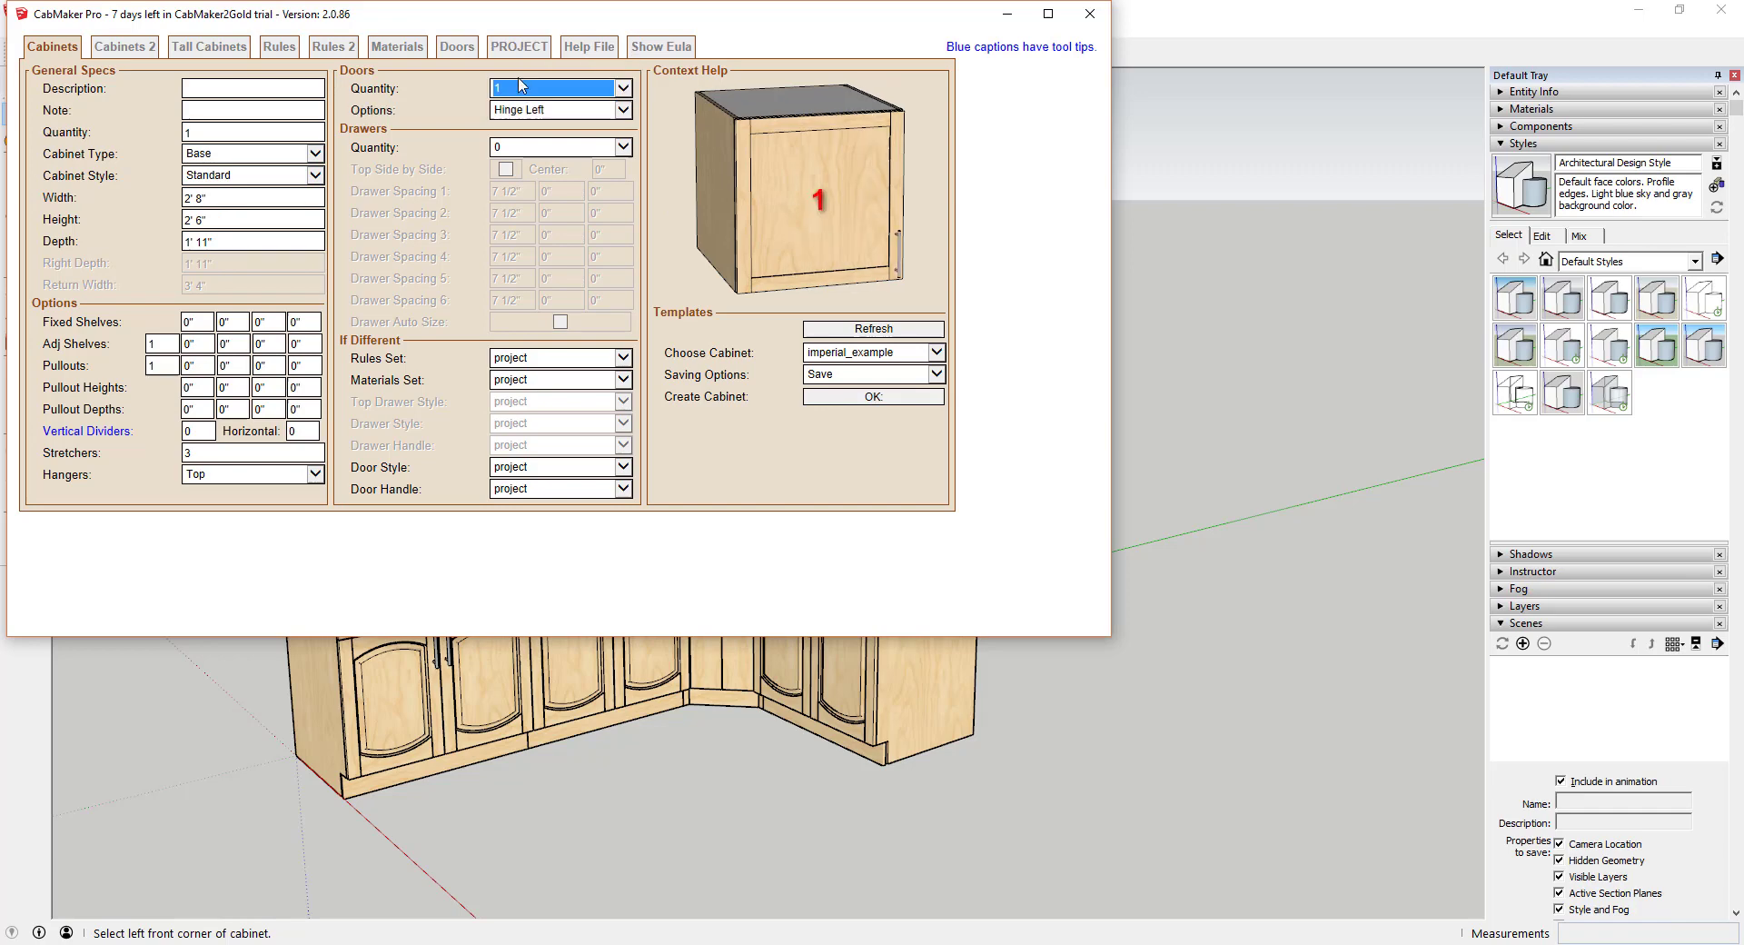
{"action": "left_click", "coordinate": [540, 148]}
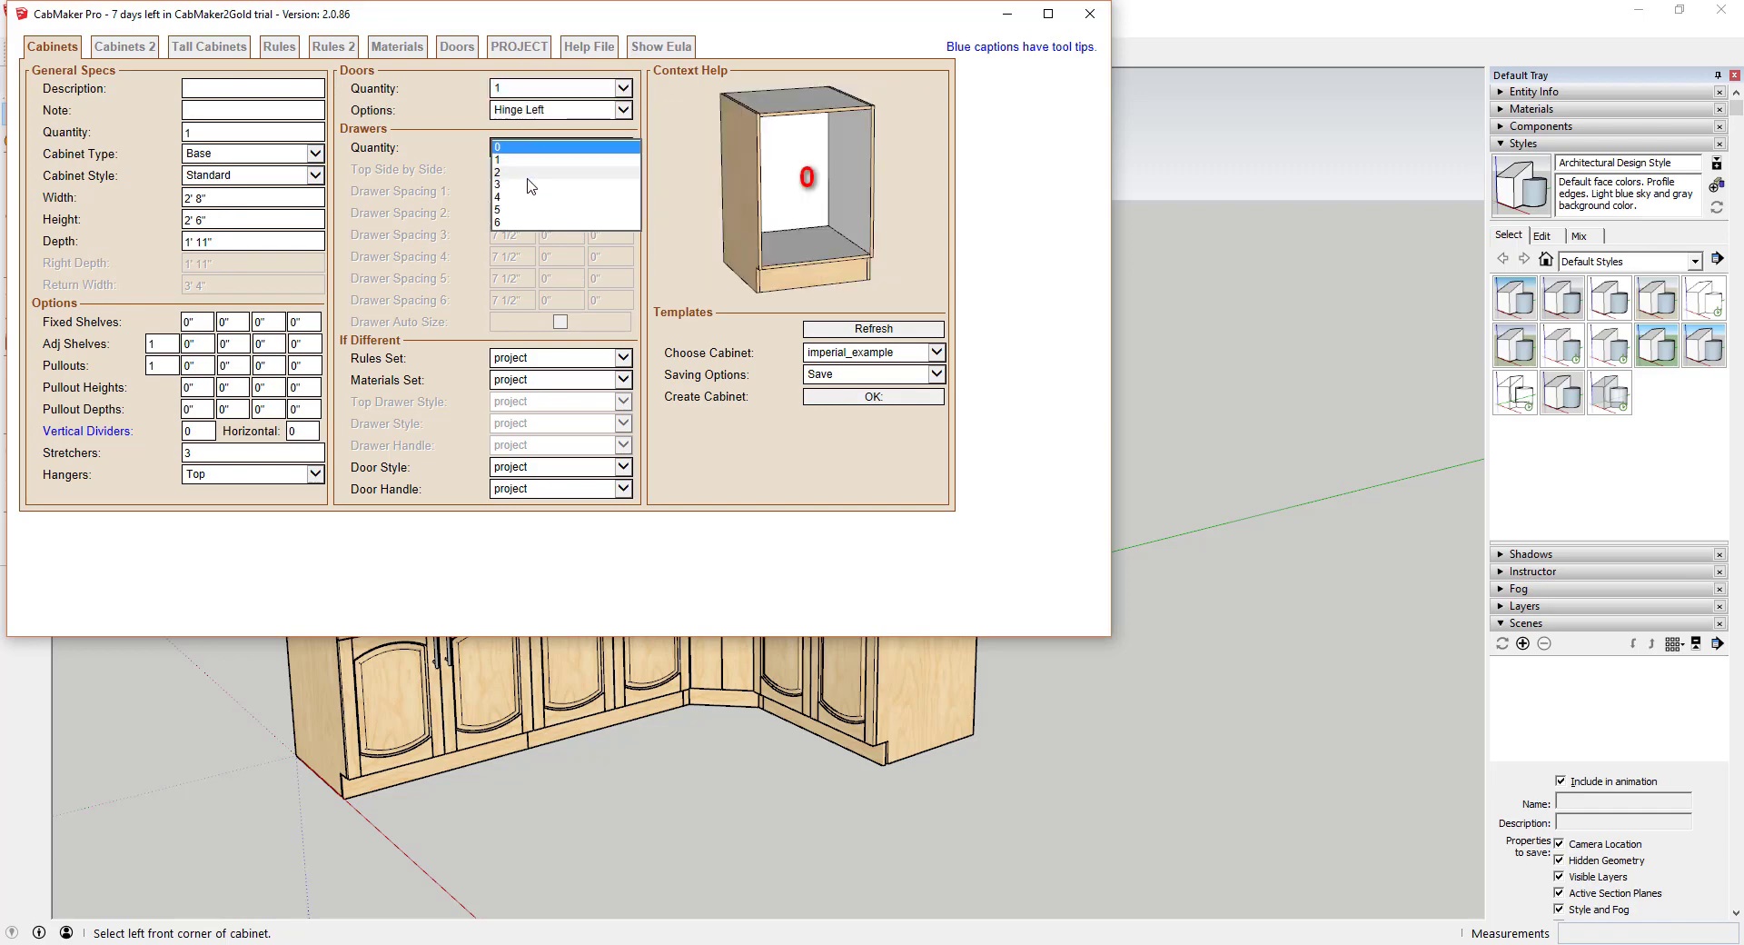
{"action": "left_click", "coordinate": [520, 172]}
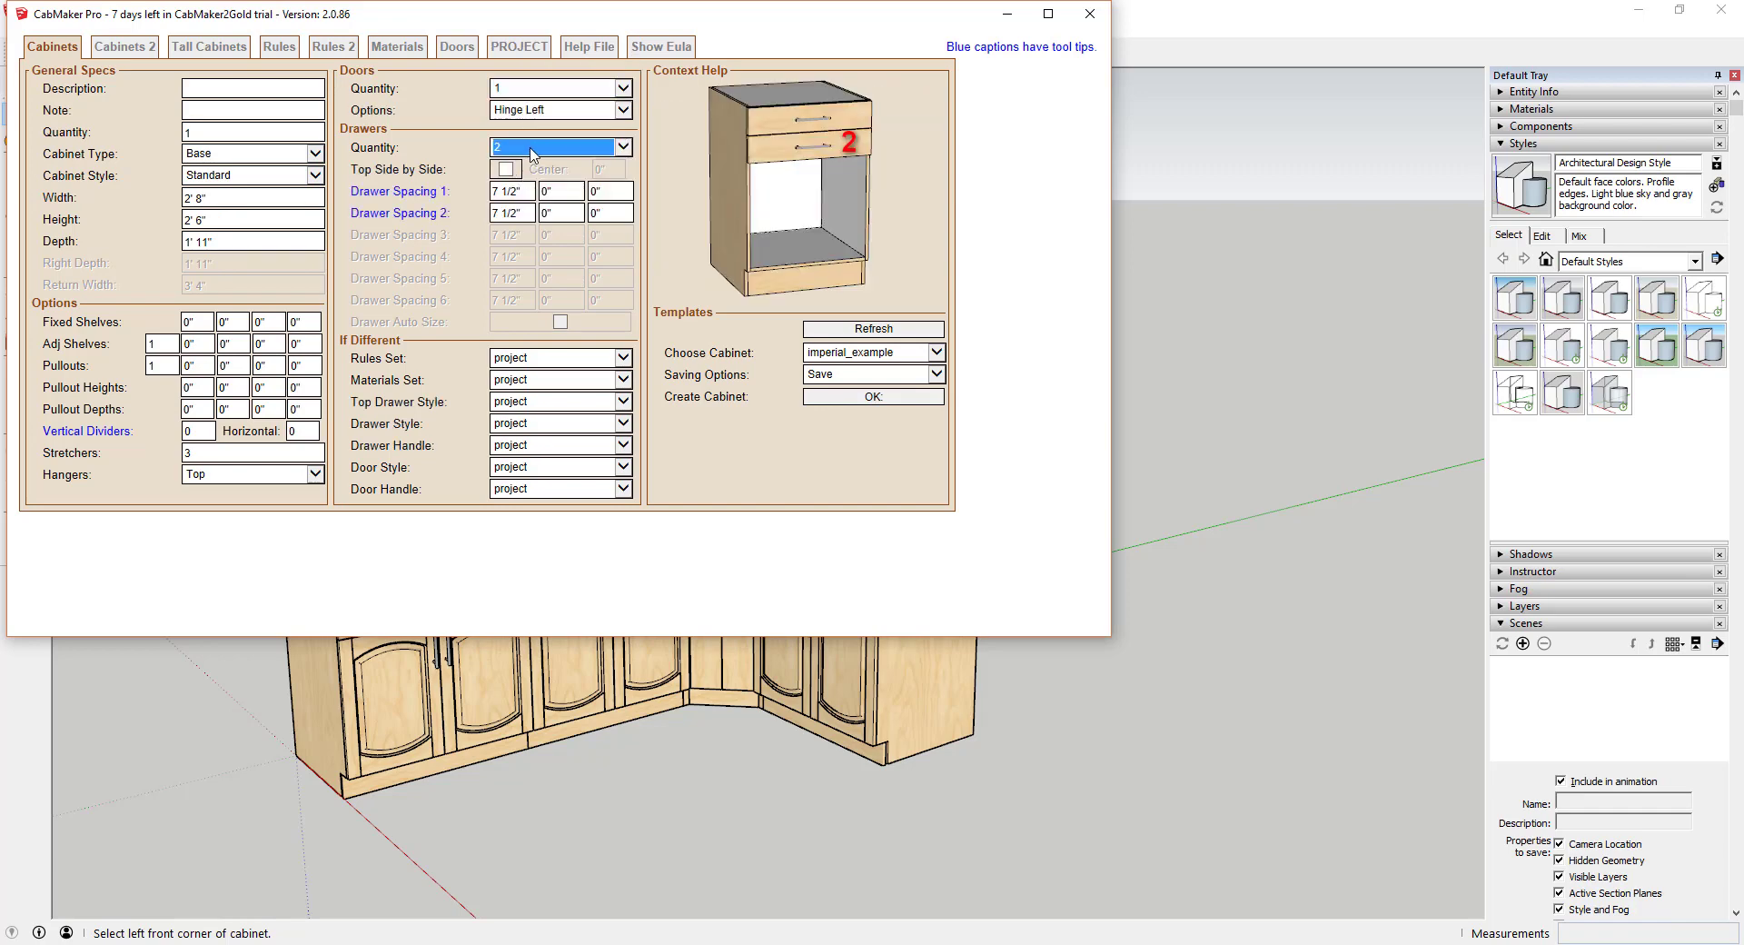
- Make the cabinet doors Glass with a Half Round shape, then show the Materials tab
{"action": "left_click", "coordinate": [457, 46]}
{"action": "left_click", "coordinate": [618, 88]}
{"action": "left_click", "coordinate": [538, 102]}
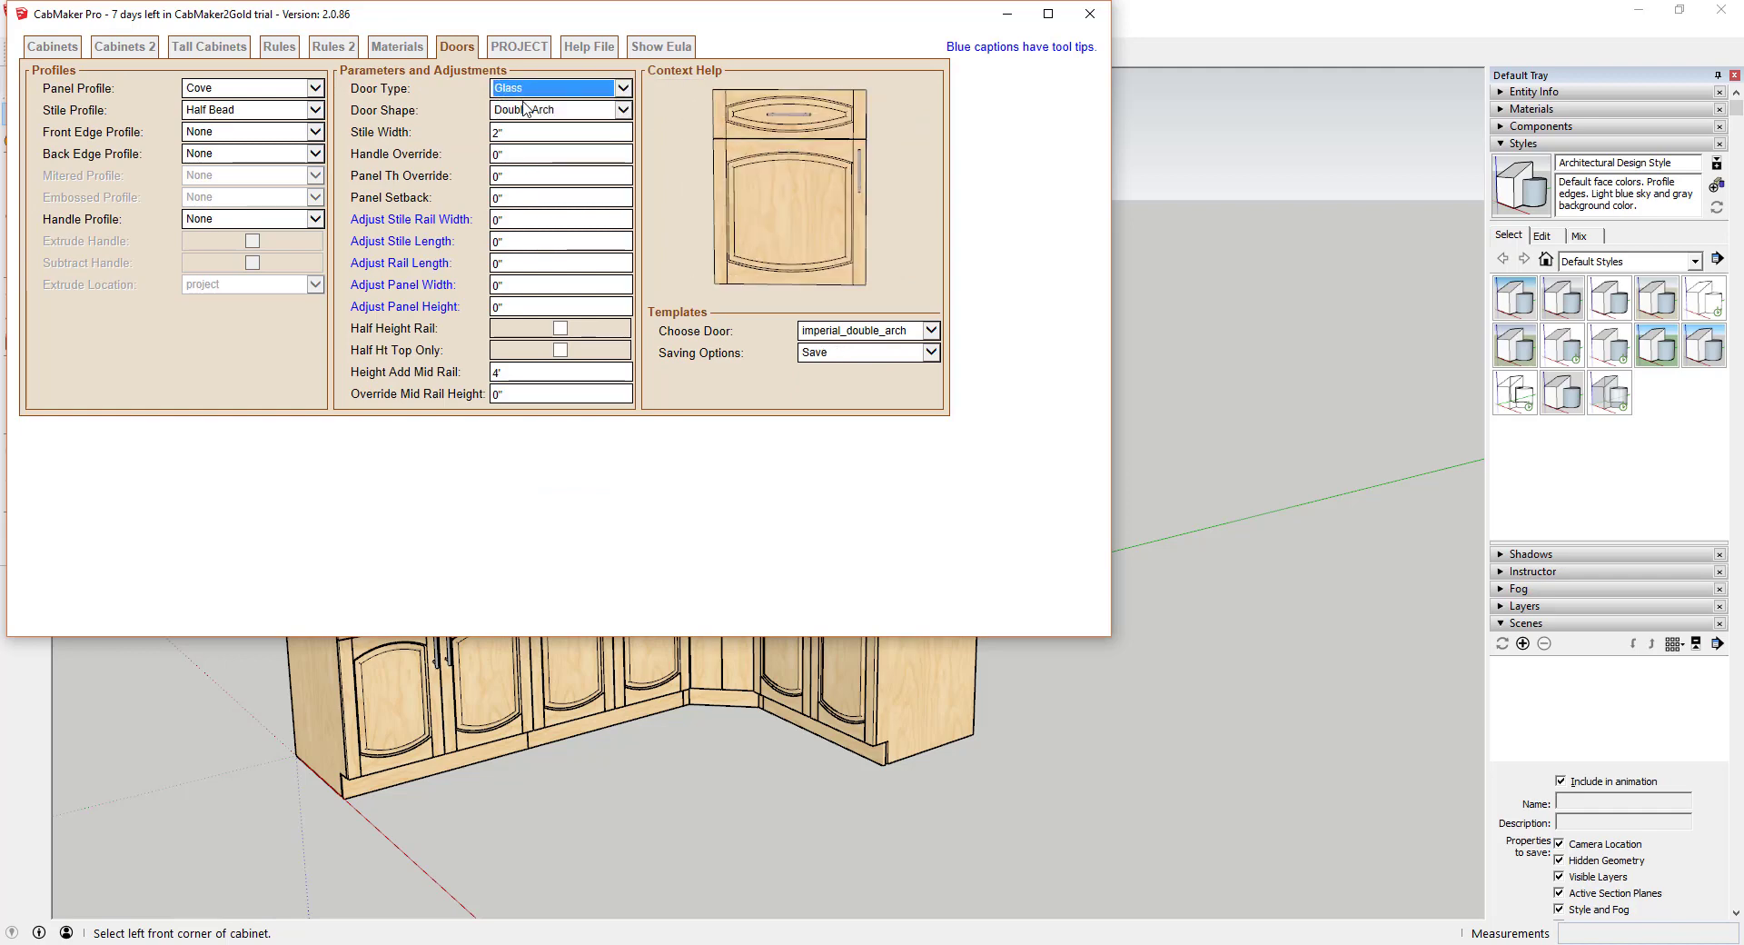
{"action": "left_click", "coordinate": [519, 110]}
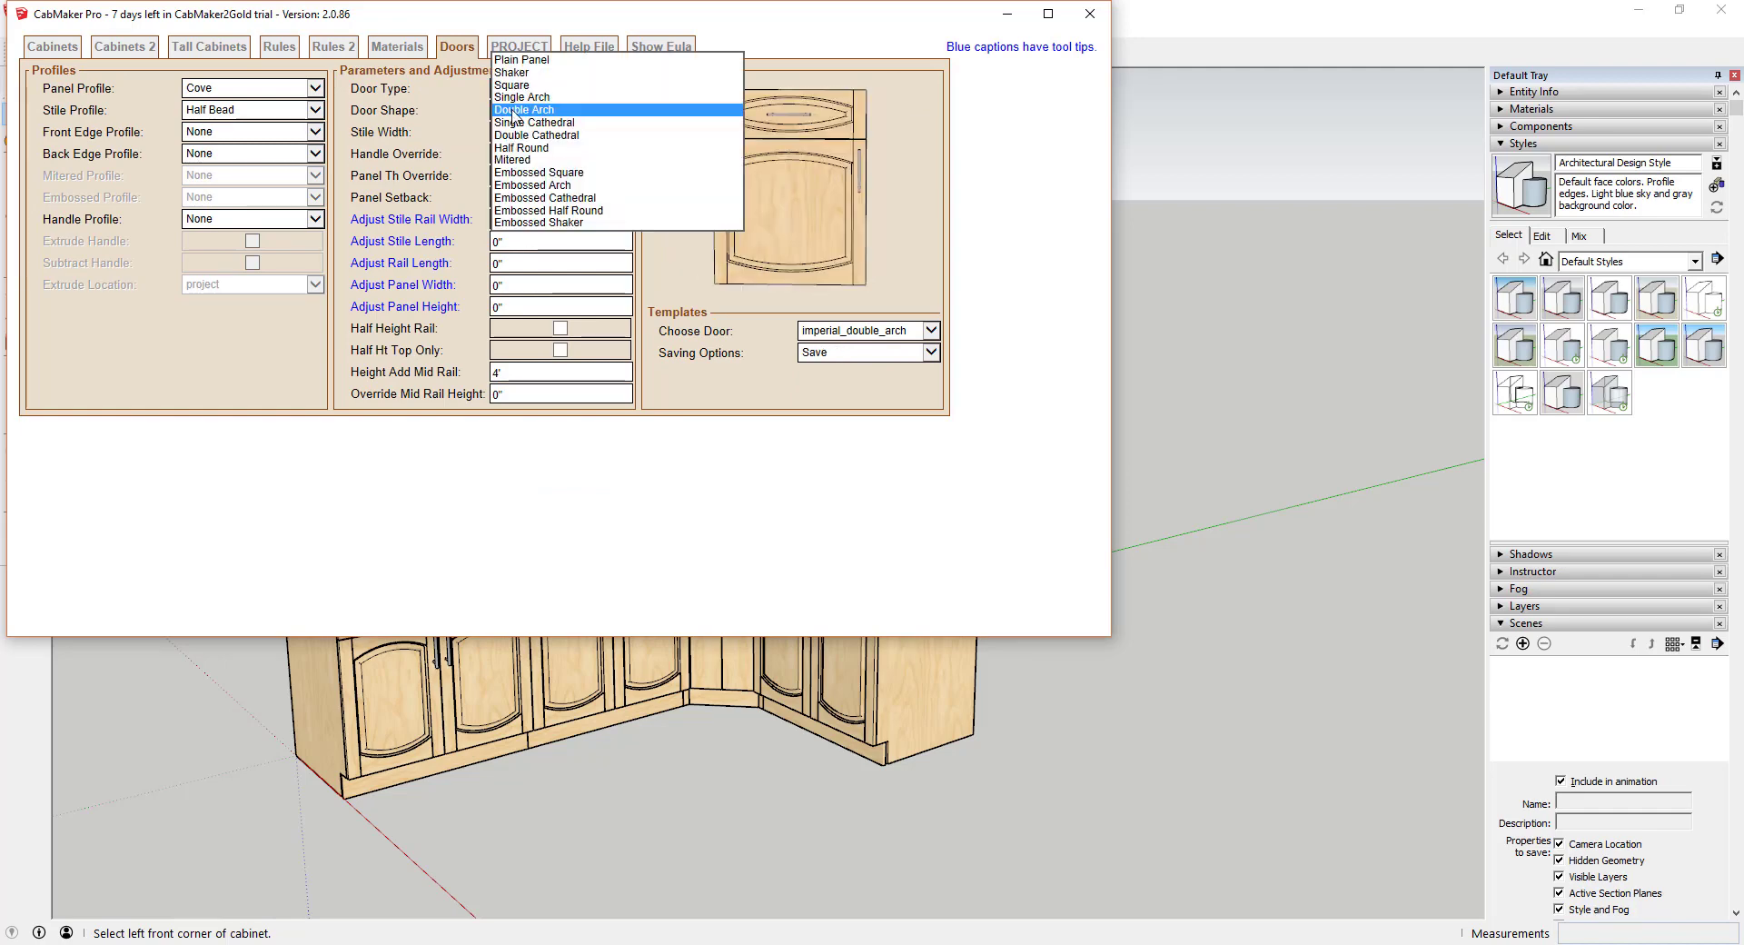
{"action": "left_click", "coordinate": [523, 116]}
{"action": "scroll", "coordinate": [523, 117], "scroll_direction": "down", "scroll_amount": 2}
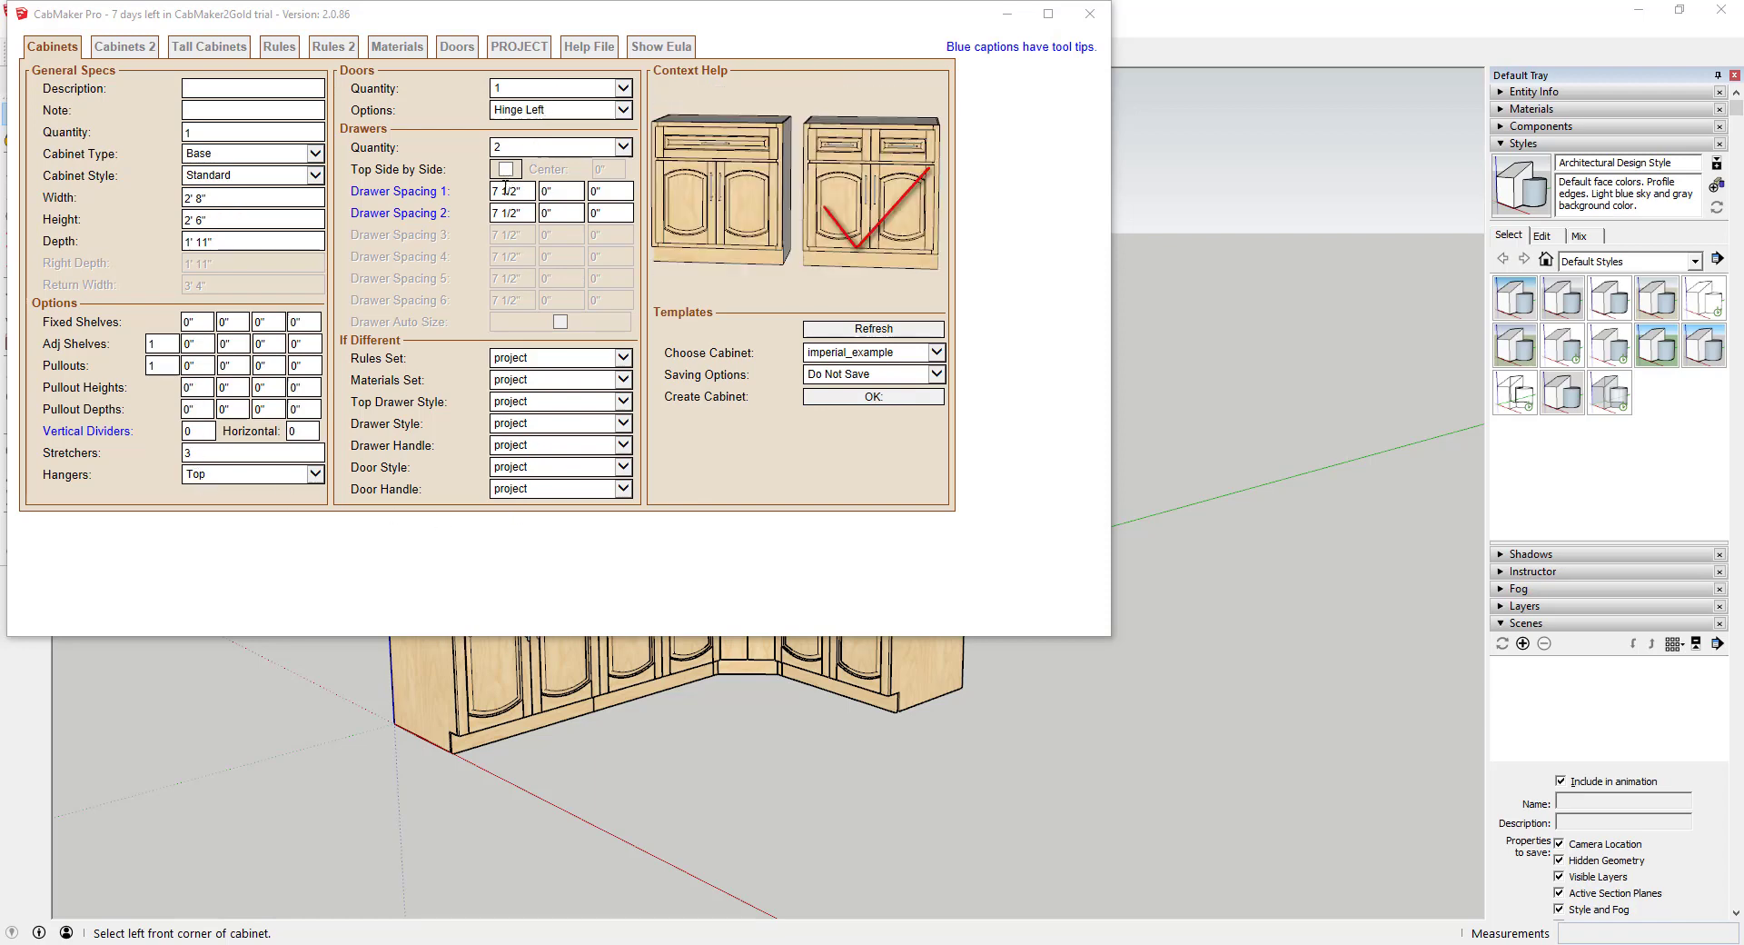
{"action": "left_click", "coordinate": [397, 54]}
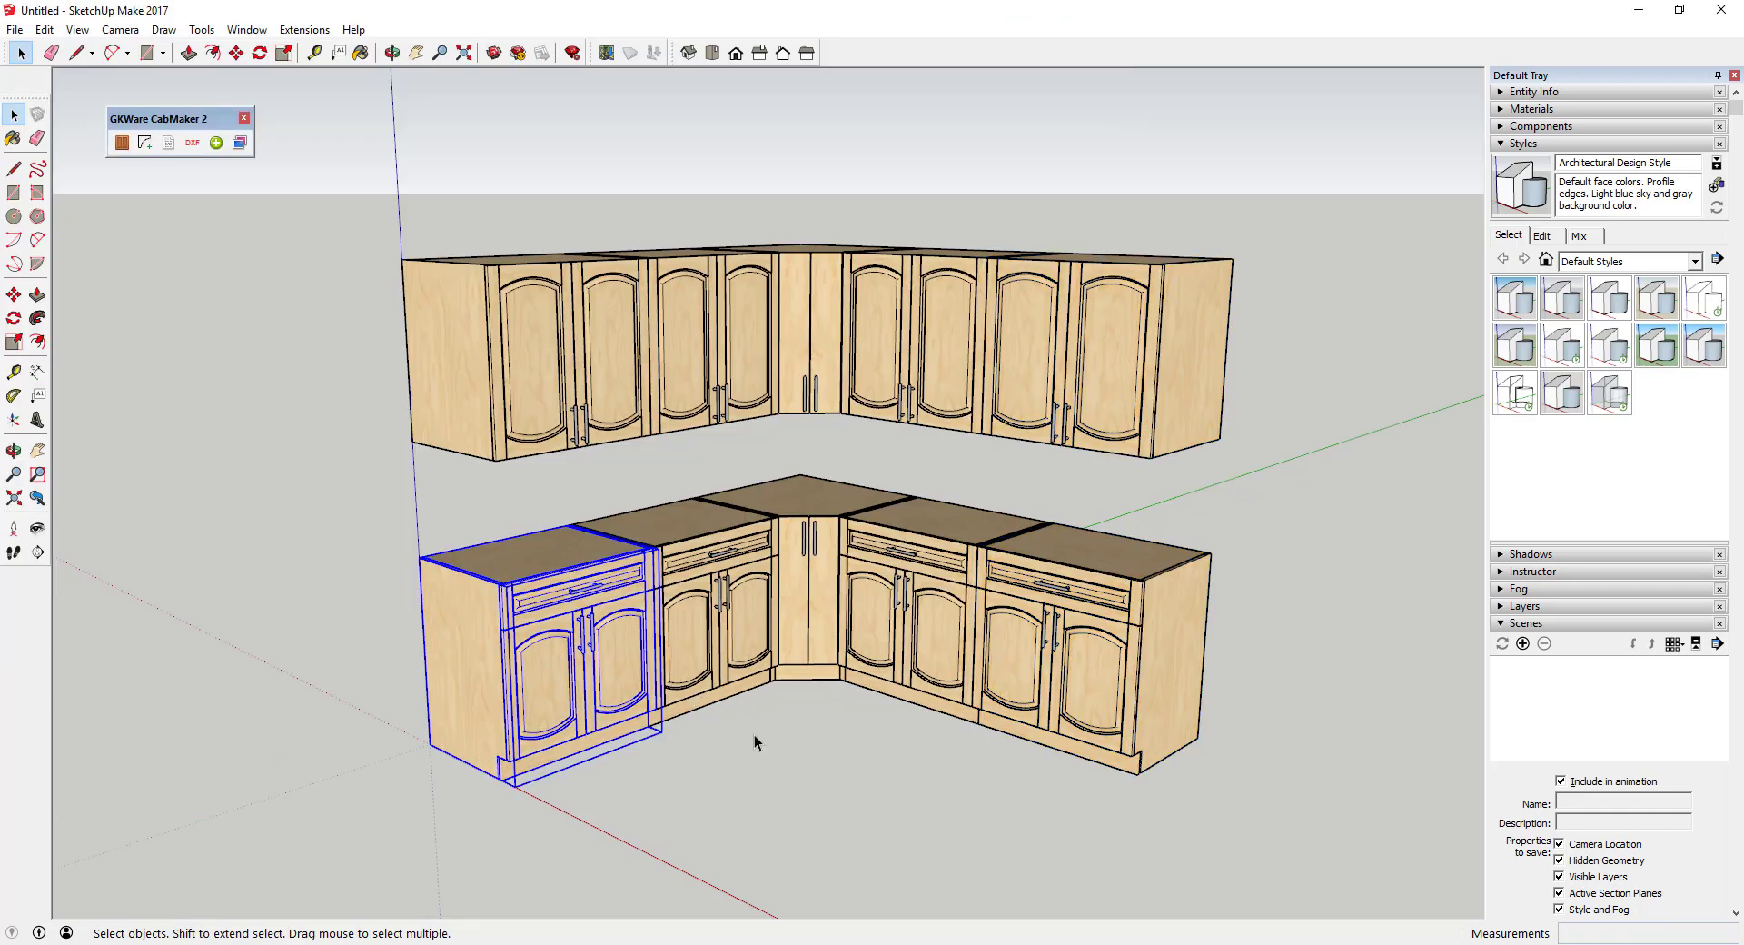
- Reopen the leftmost base cabinet's settings and change its style to Sink
{"action": "right_click", "coordinate": [561, 647]}
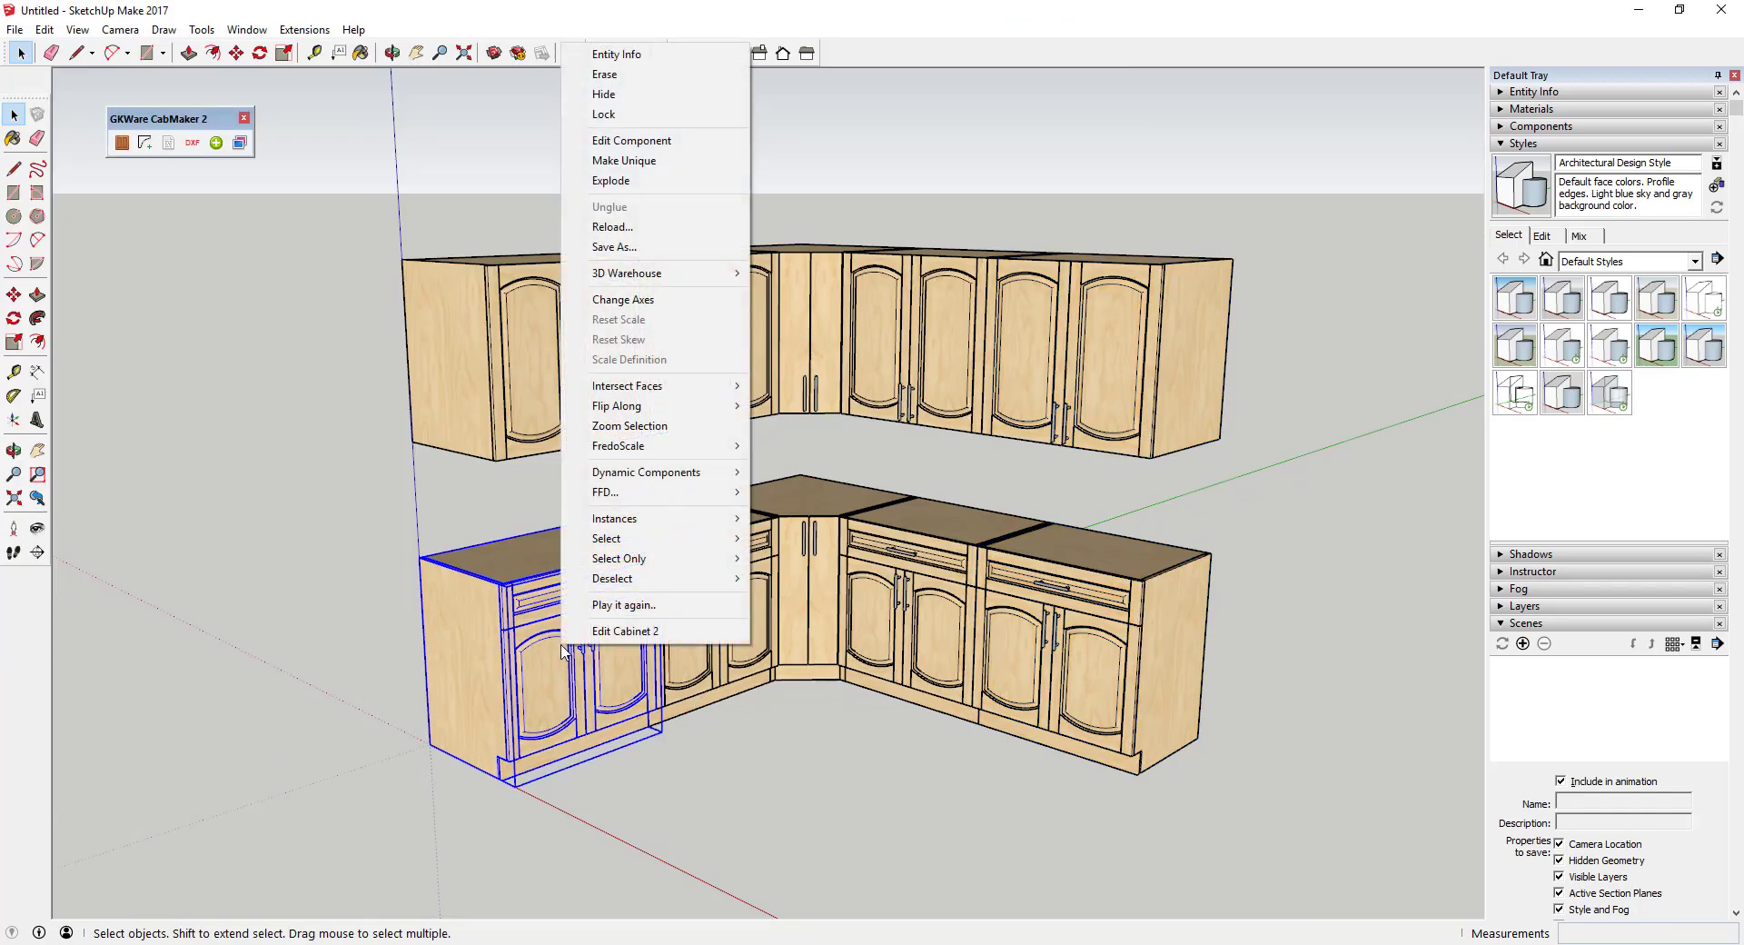
{"action": "left_click", "coordinate": [636, 630]}
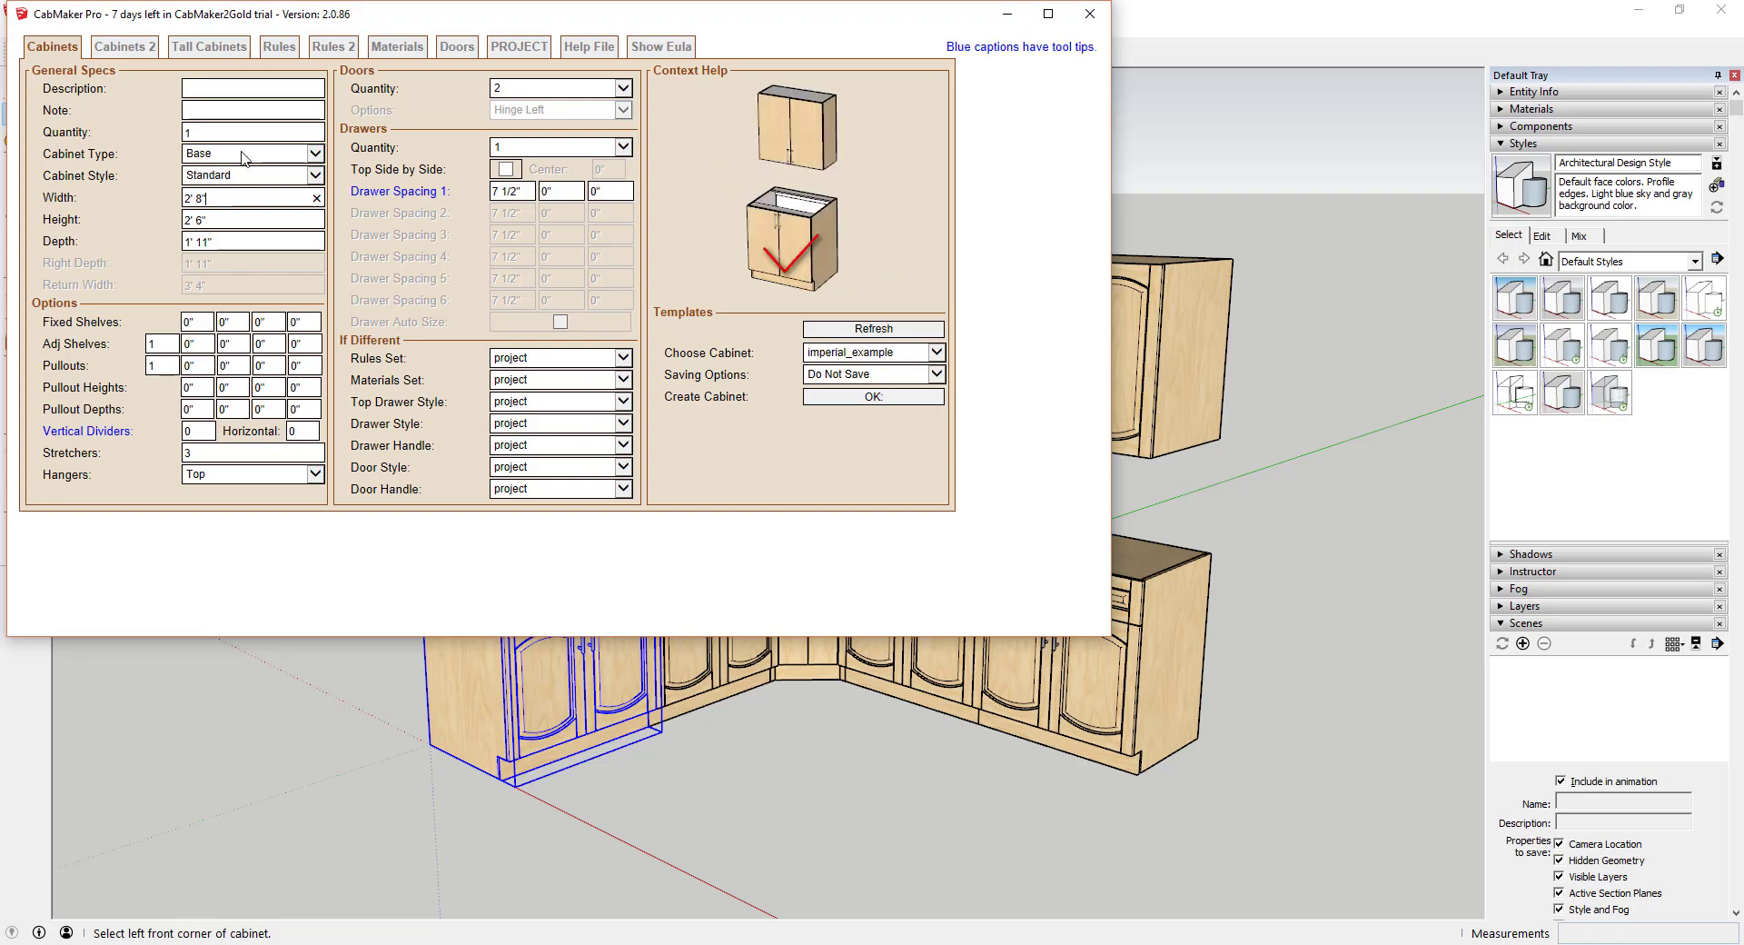
{"action": "left_click", "coordinate": [229, 177]}
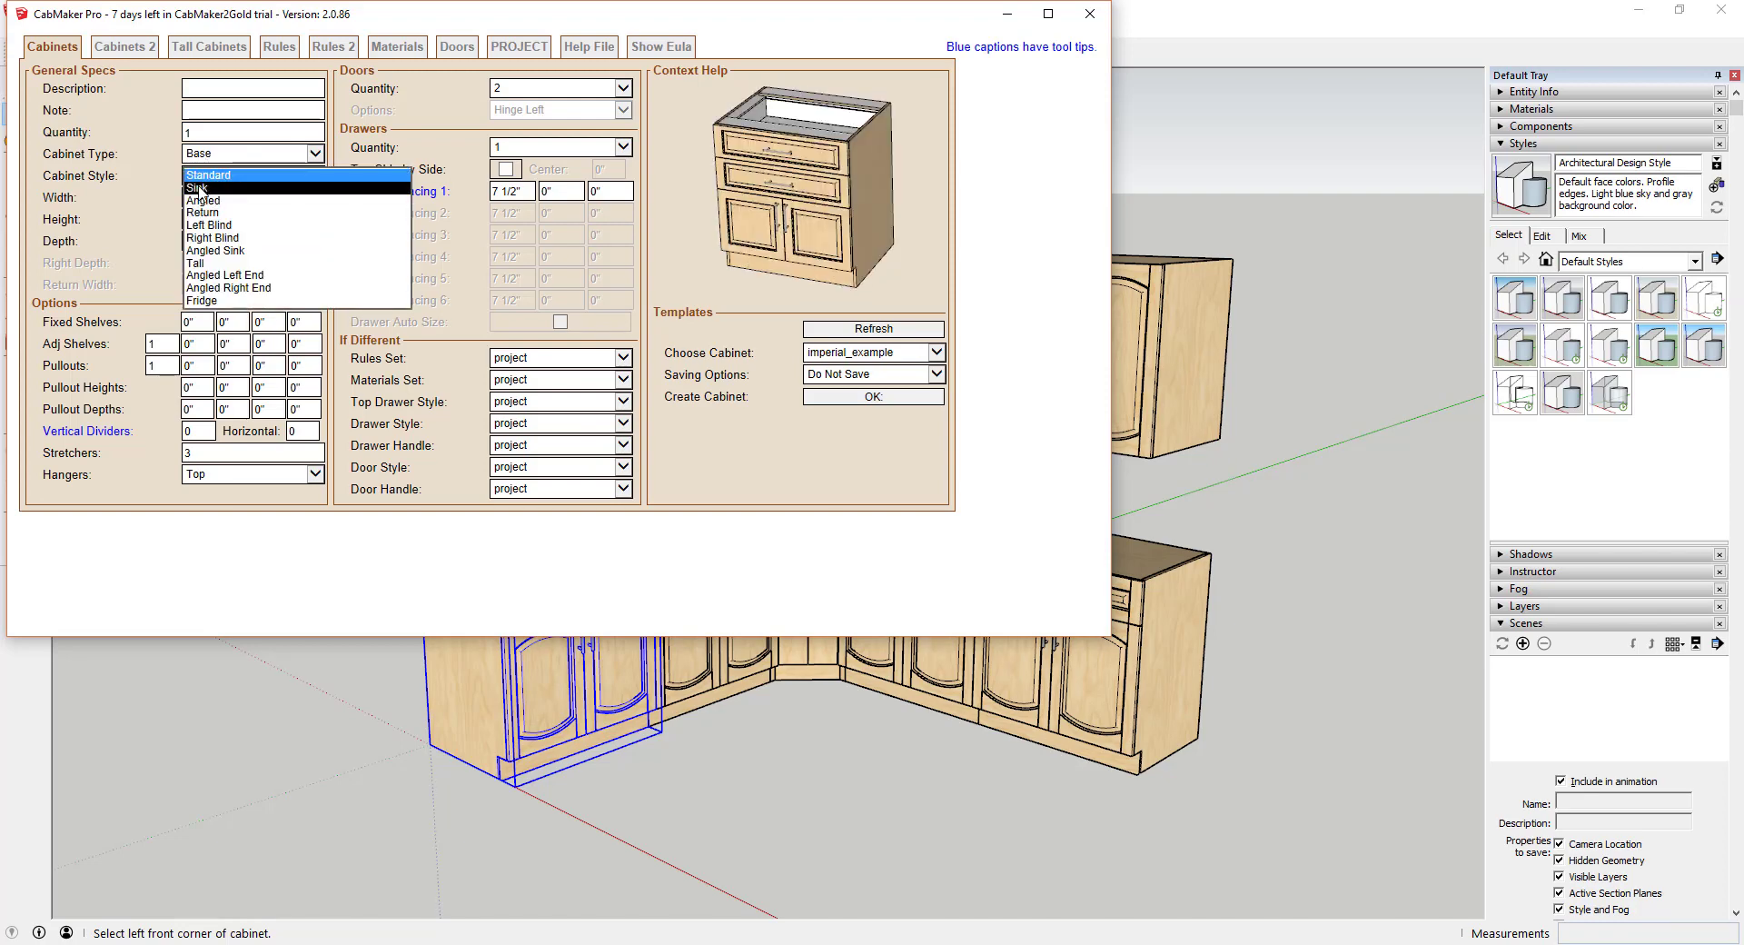
{"action": "left_click", "coordinate": [200, 188]}
- Give the sink cabinet 1 door and 0 drawers
{"action": "left_click", "coordinate": [535, 92]}
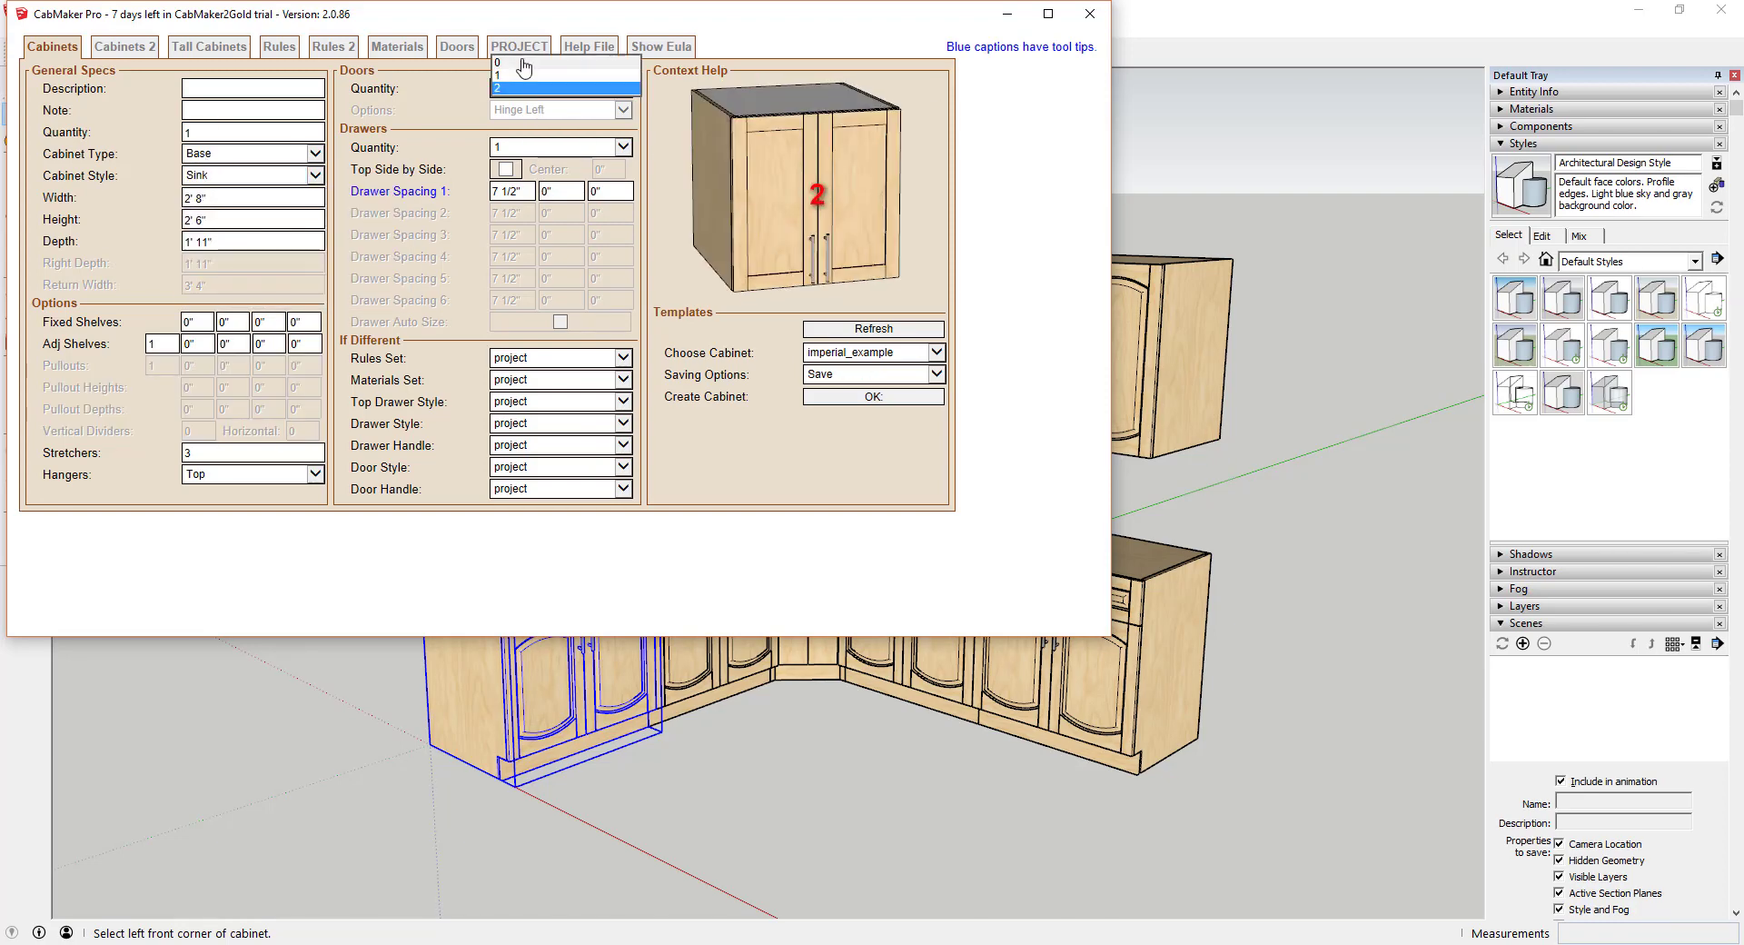
{"action": "left_click", "coordinate": [501, 80]}
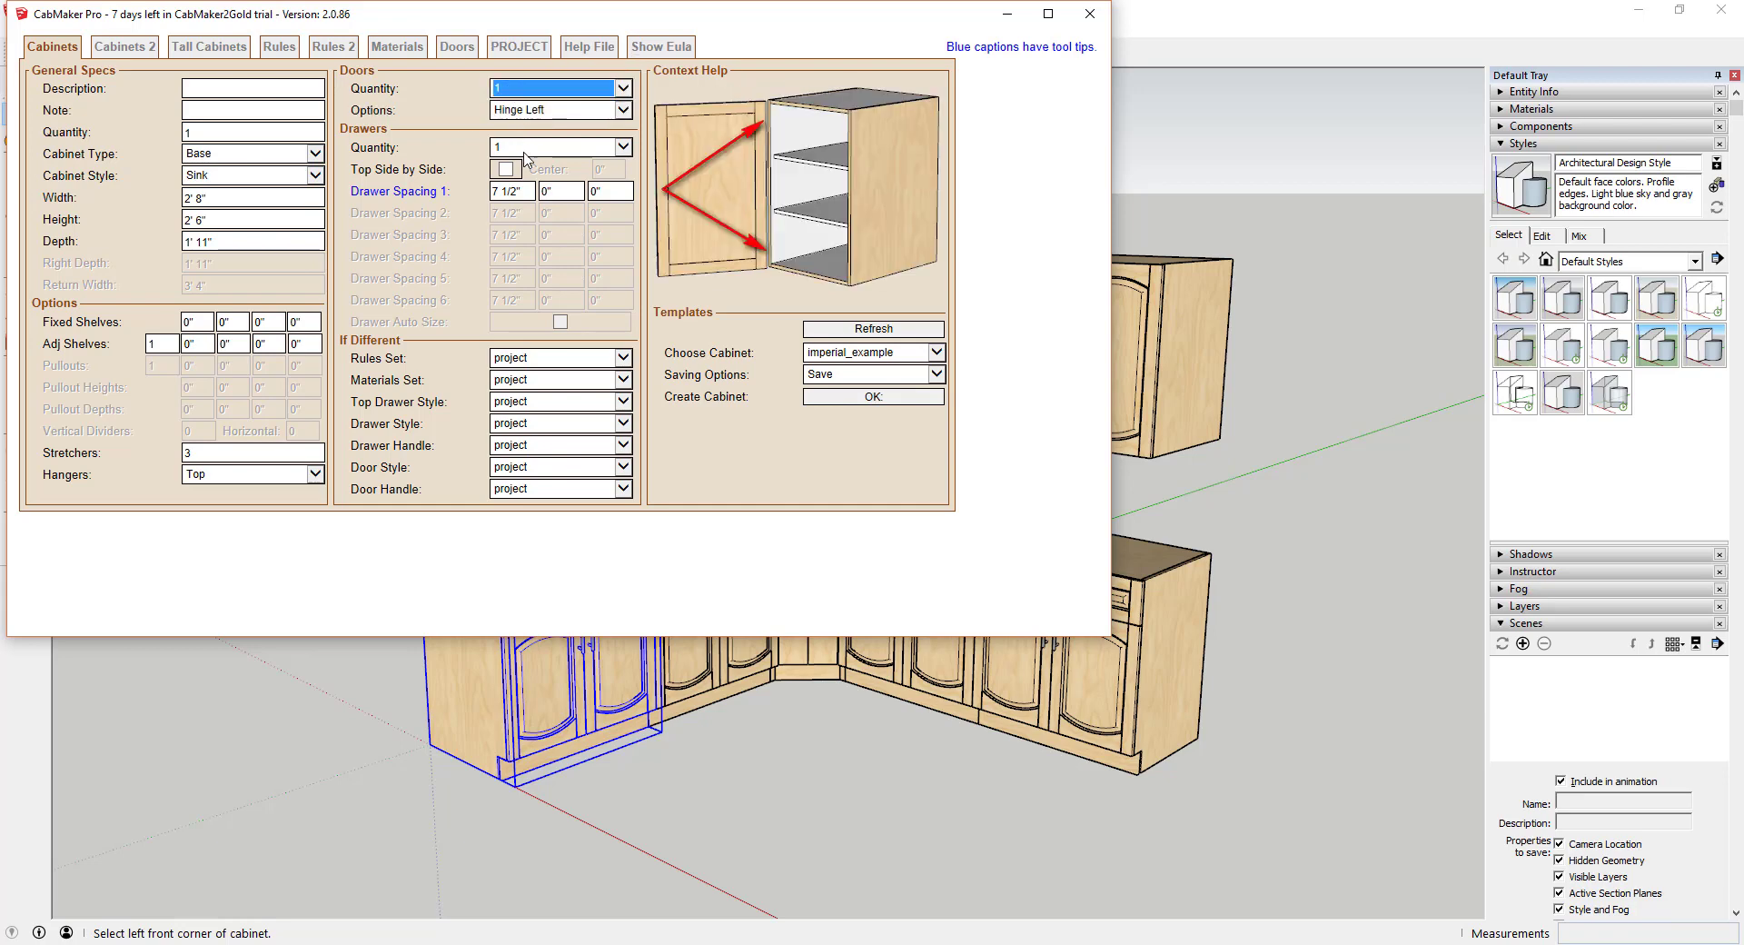
{"action": "left_click", "coordinate": [517, 148]}
{"action": "left_click", "coordinate": [517, 133]}
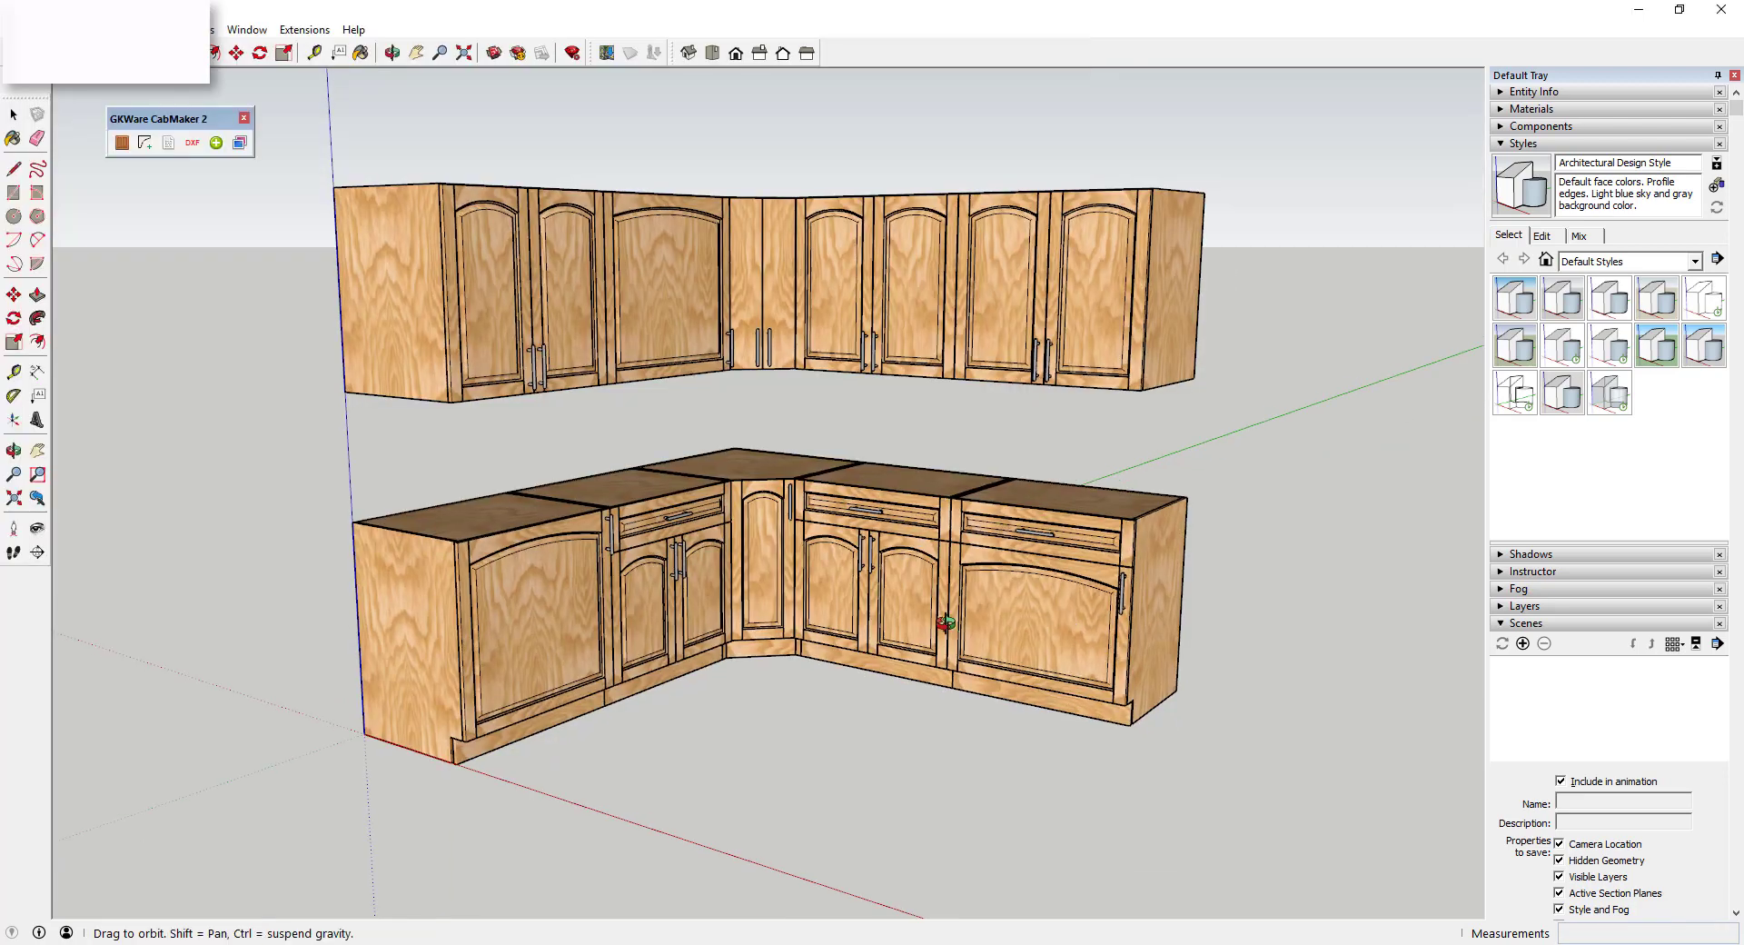
- Select all cabinets, set case, door, drawer and other part materials to maple, and apply
{"action": "left_click_drag", "start_coordinate": [292, 156], "coordinate": [1201, 714]}
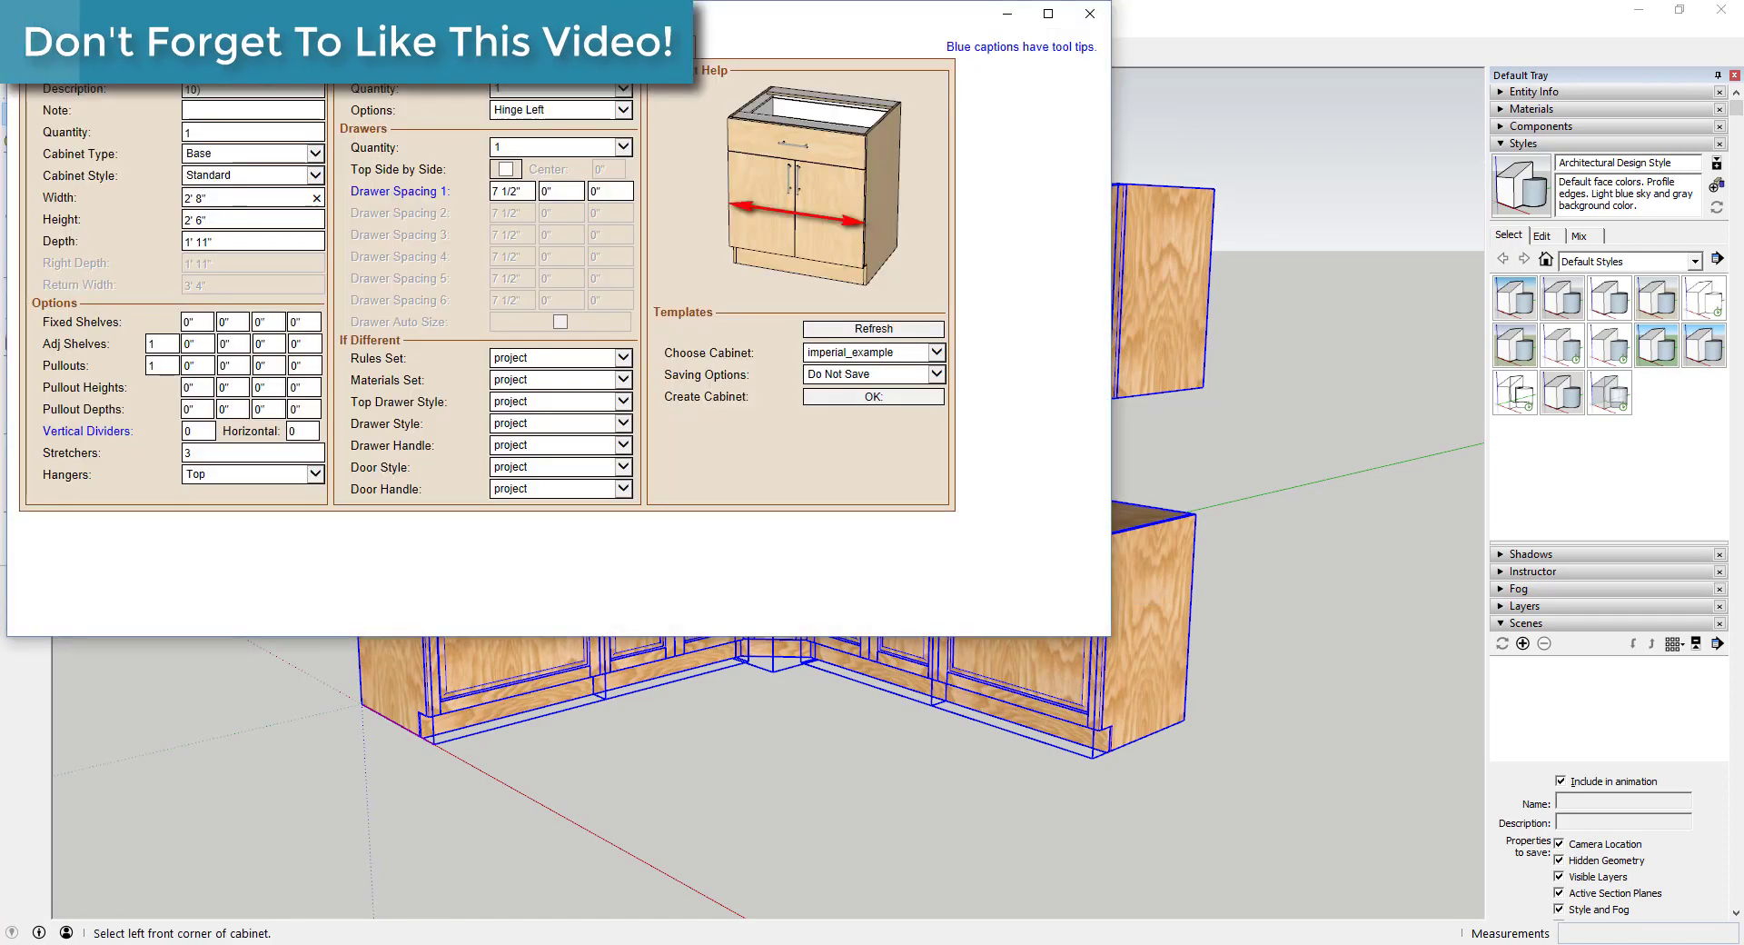
{"action": "left_click", "coordinate": [226, 84]}
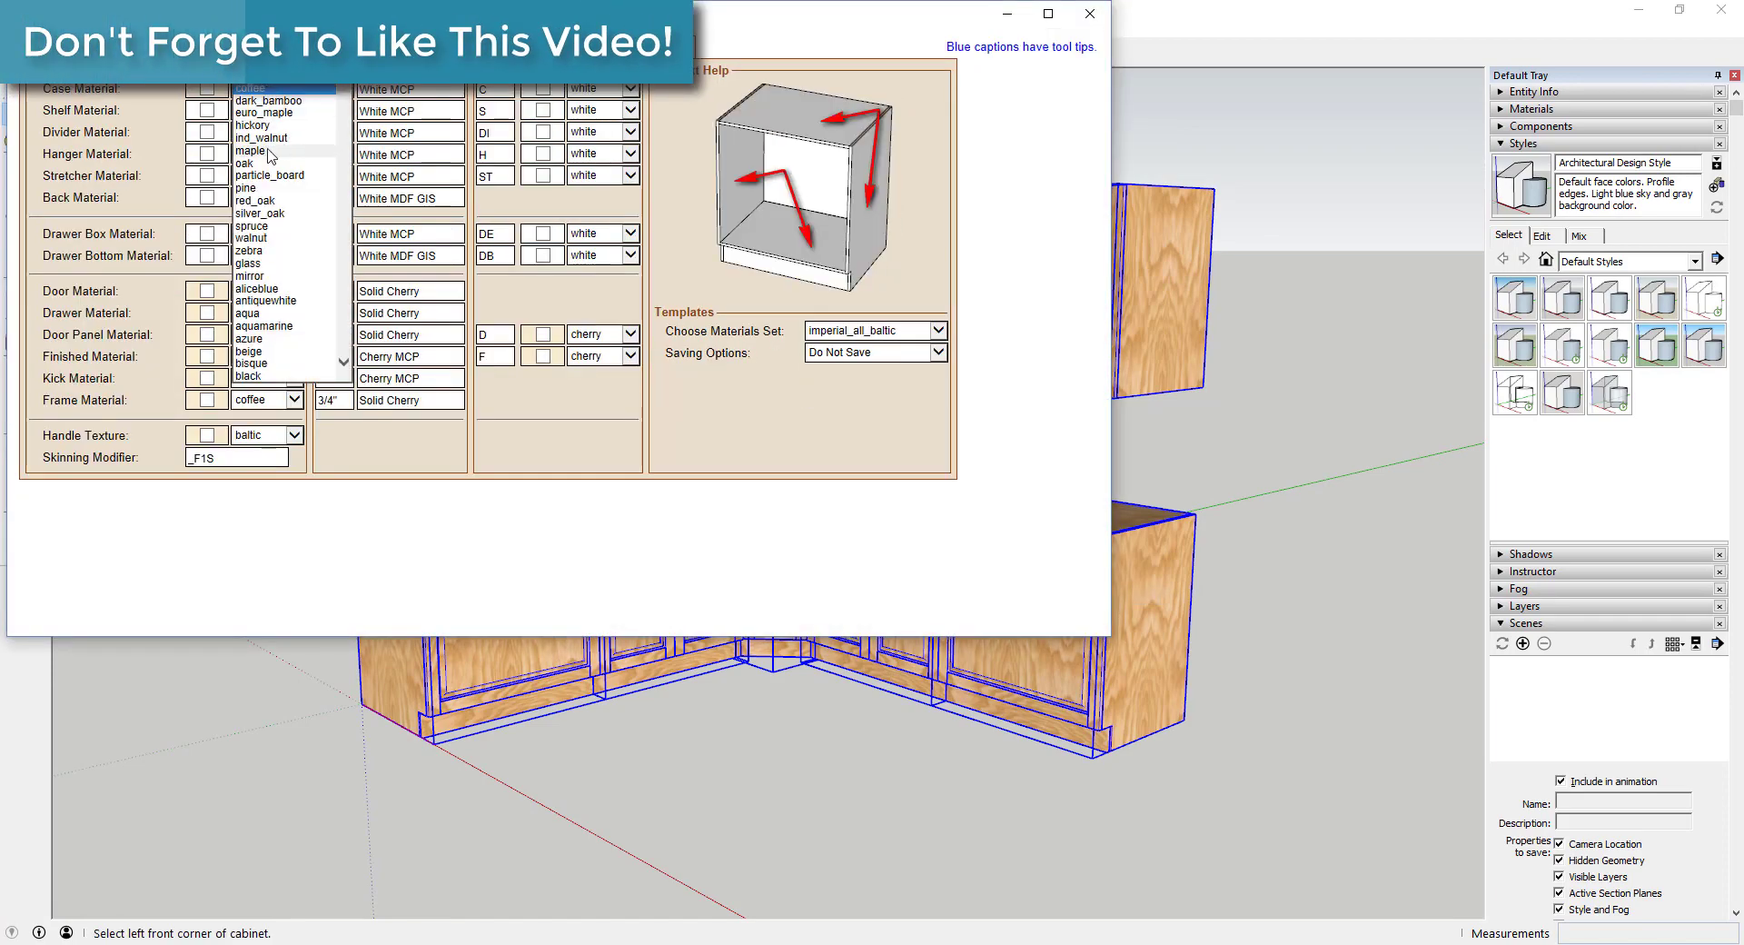
{"action": "left_click", "coordinate": [259, 312]}
{"action": "left_click", "coordinate": [254, 374]}
{"action": "left_click", "coordinate": [259, 335]}
{"action": "left_click", "coordinate": [255, 396]}
{"action": "left_click", "coordinate": [259, 356]}
{"action": "left_click", "coordinate": [259, 378]}
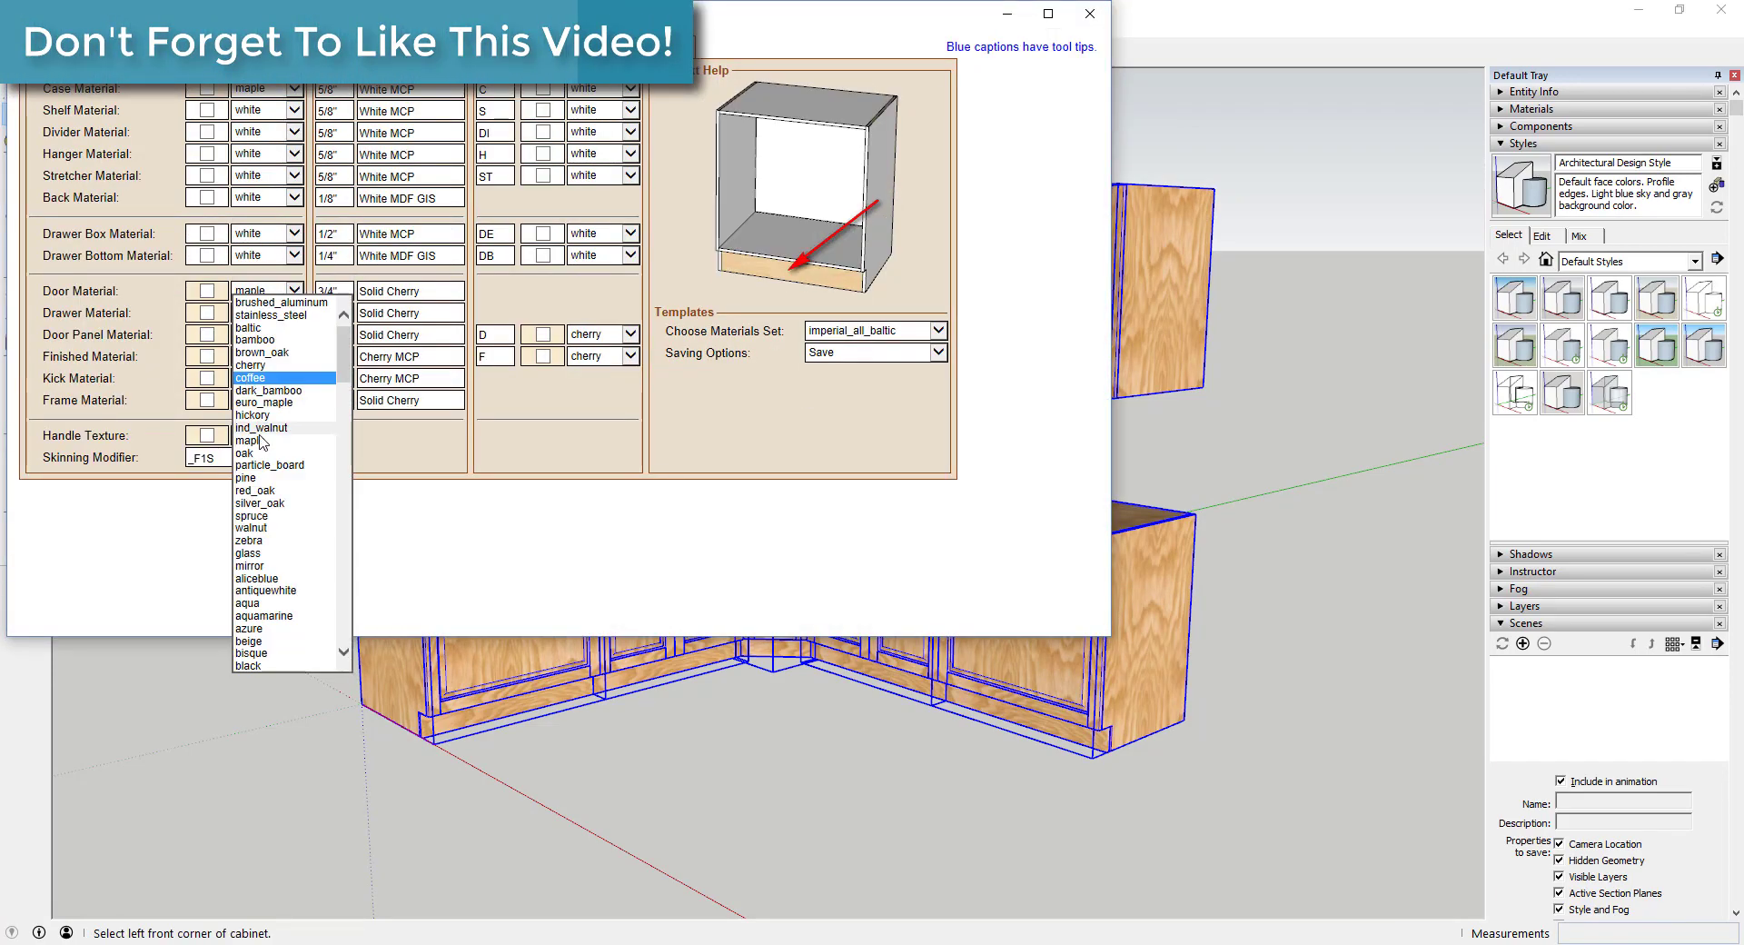
{"action": "left_click", "coordinate": [254, 440]}
{"action": "left_click", "coordinate": [259, 400]}
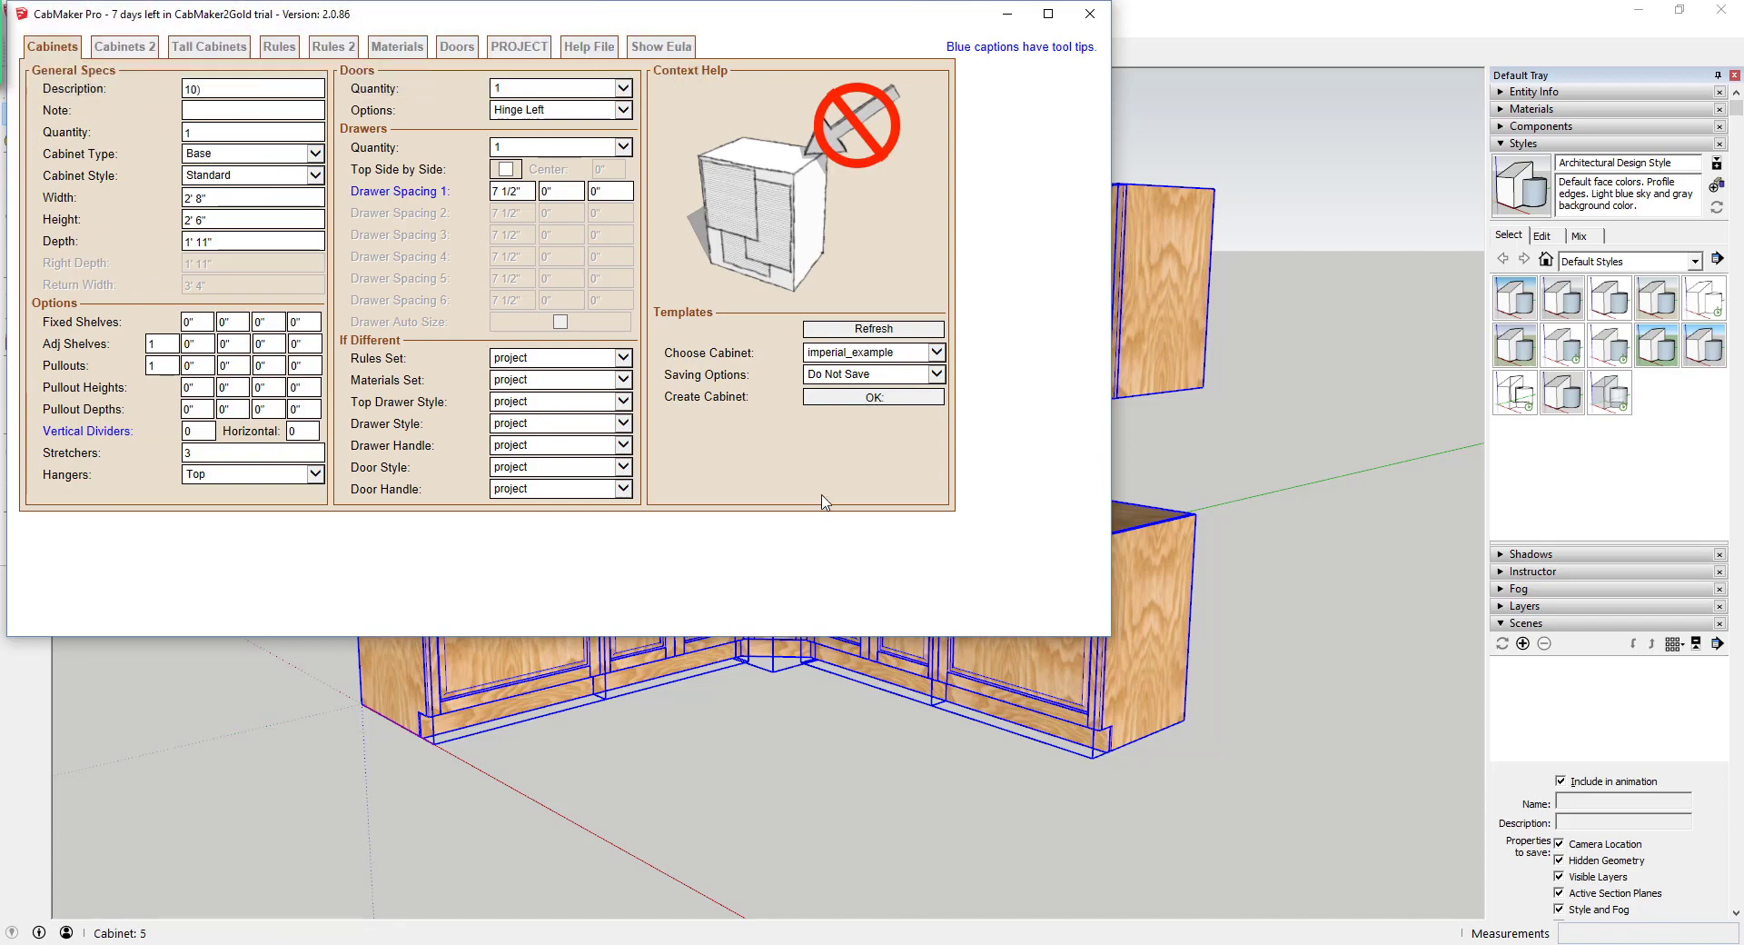
{"action": "left_click", "coordinate": [874, 398]}
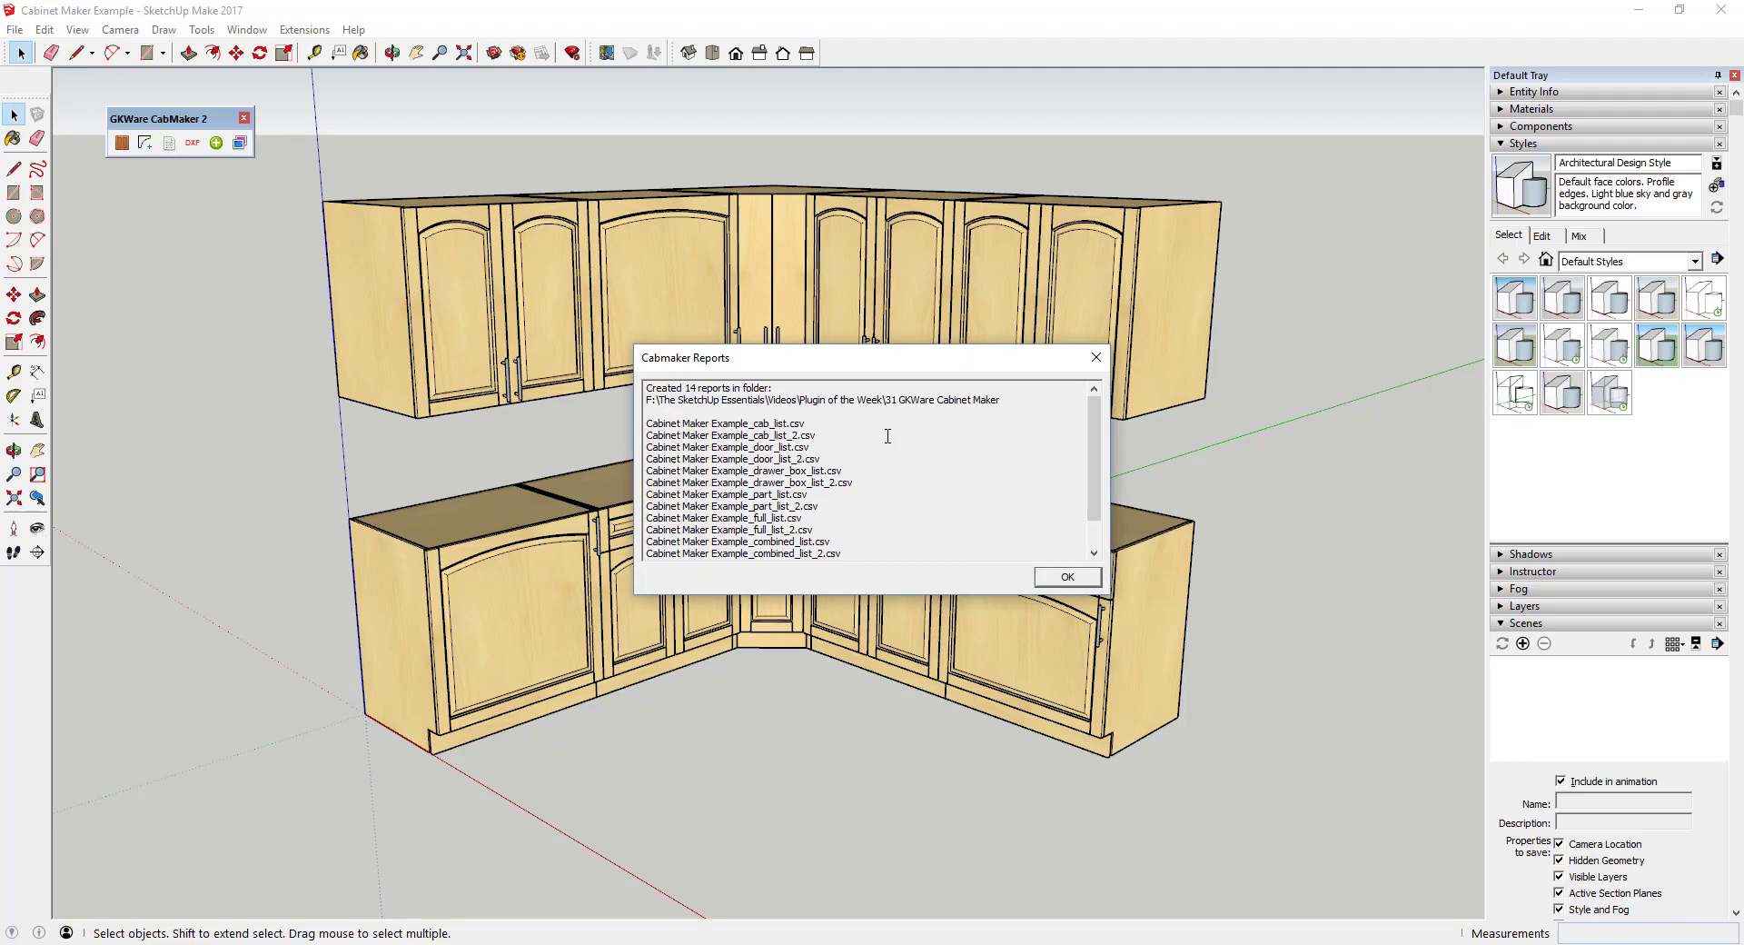
- Dismiss the Cabmaker Reports summary of the created CSV files
{"action": "left_click", "coordinate": [1068, 579]}
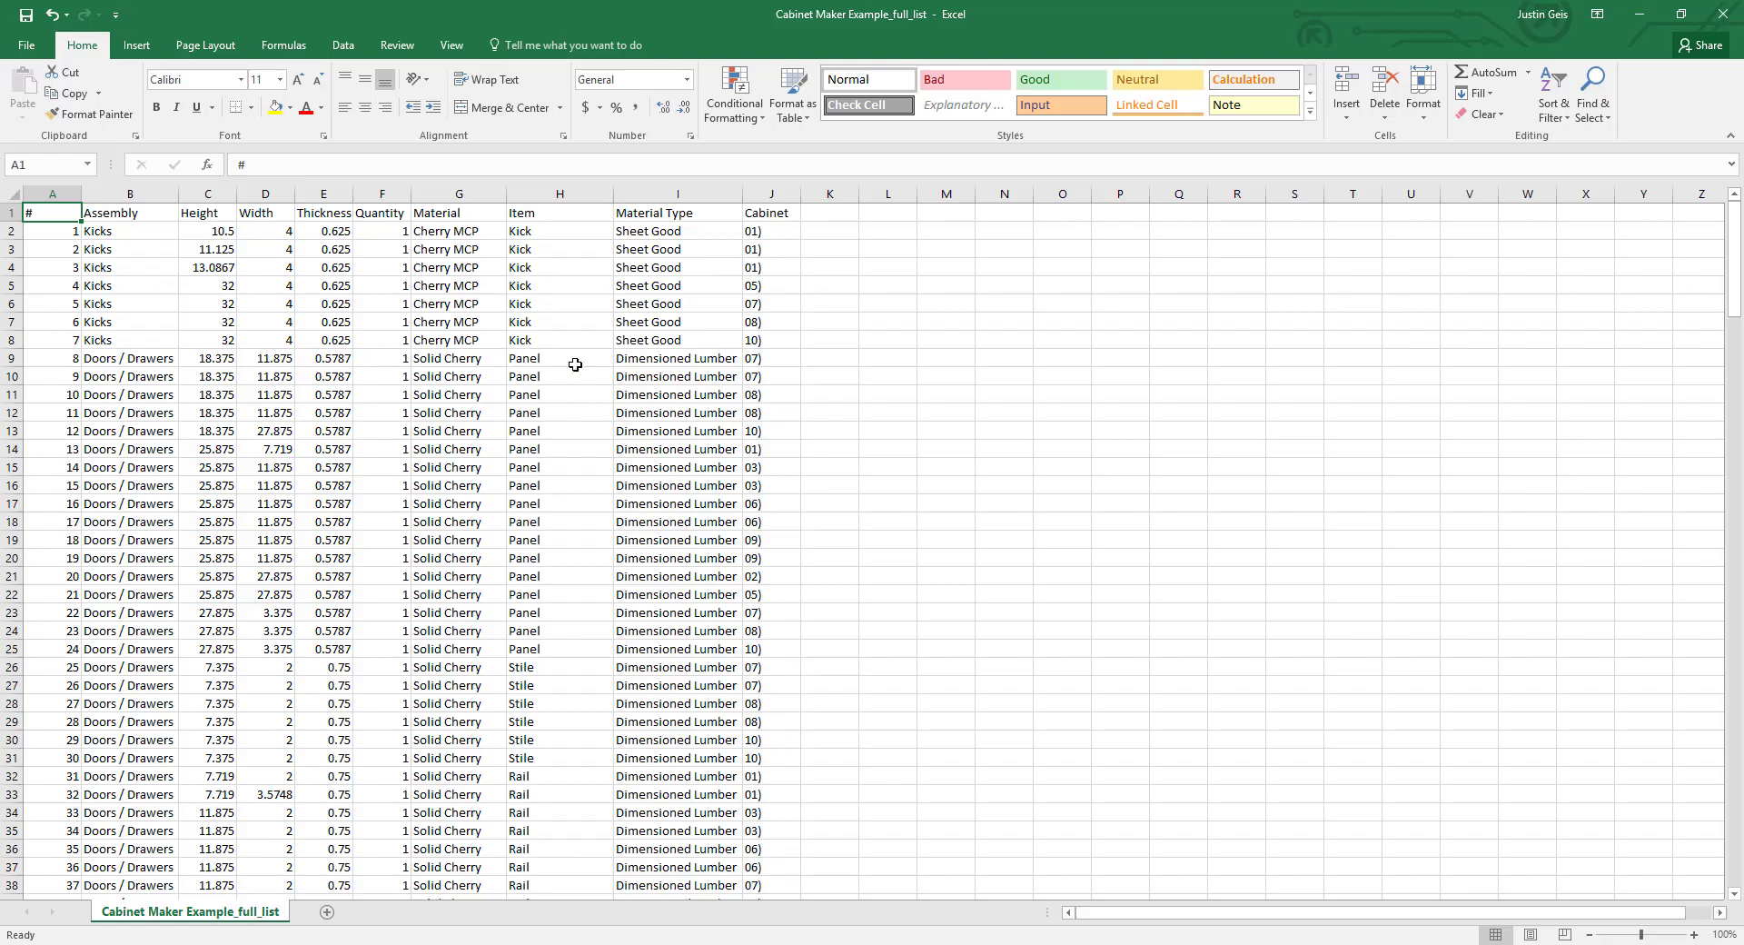
{"action": "scroll", "coordinate": [575, 364], "scroll_direction": "down", "scroll_amount": 2}
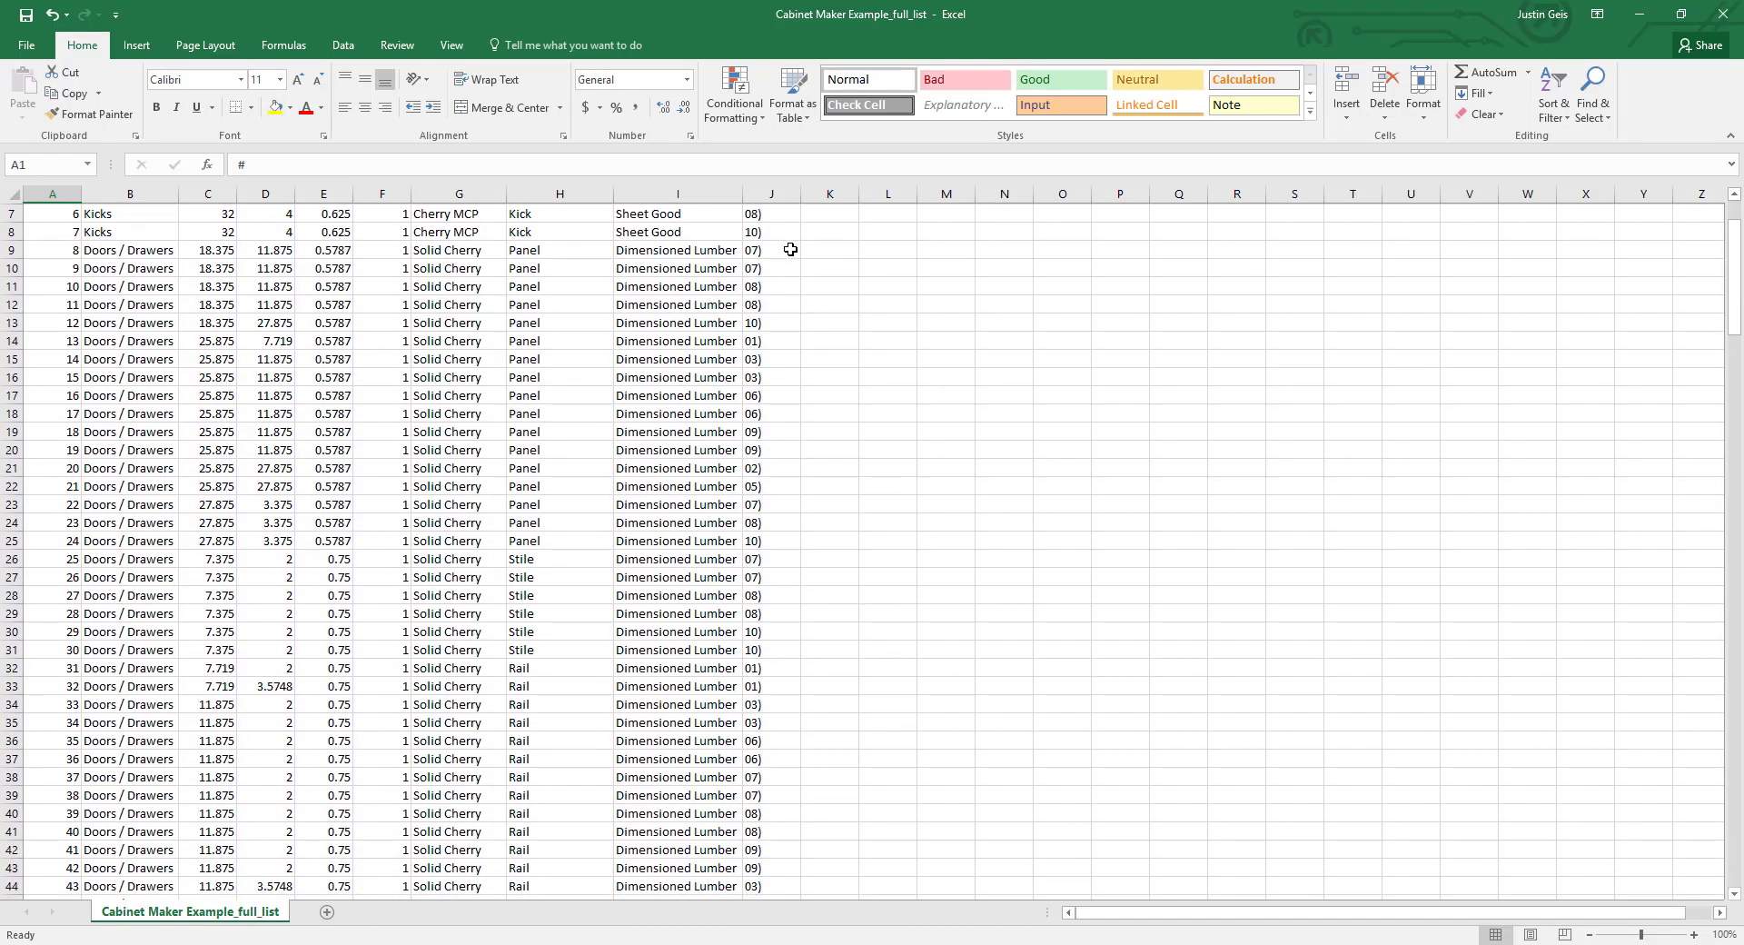
{"action": "scroll", "coordinate": [323, 449], "scroll_direction": "down", "scroll_amount": 8}
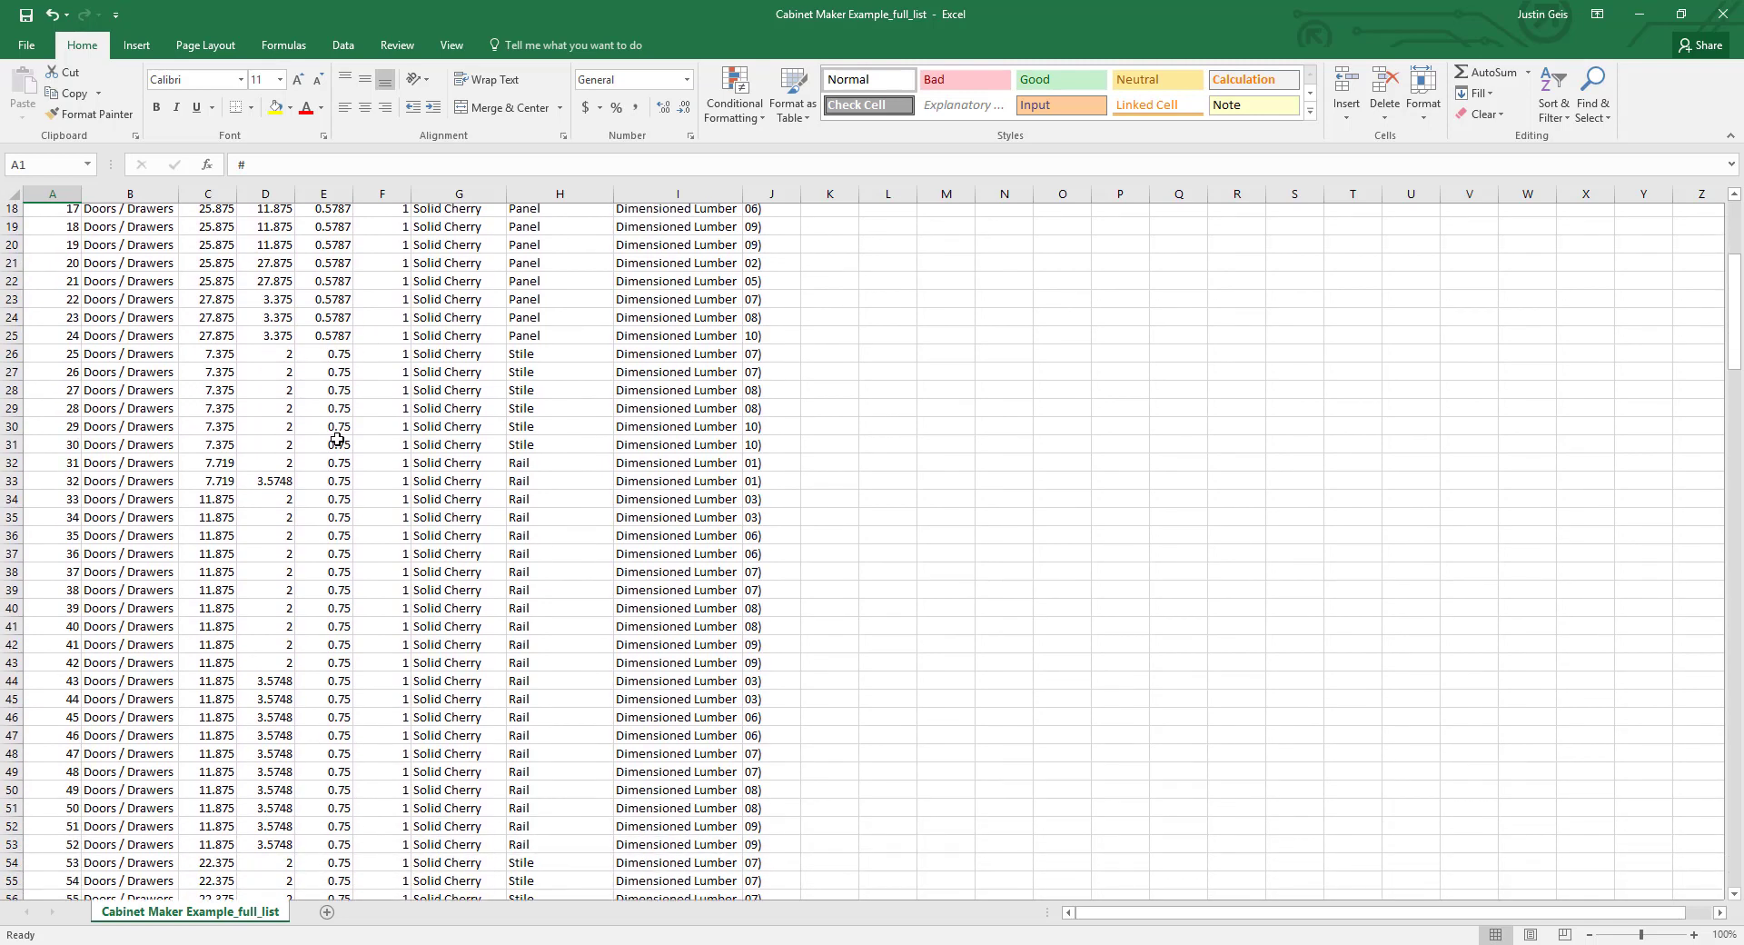
{"action": "scroll", "coordinate": [322, 448], "scroll_direction": "down", "scroll_amount": 14}
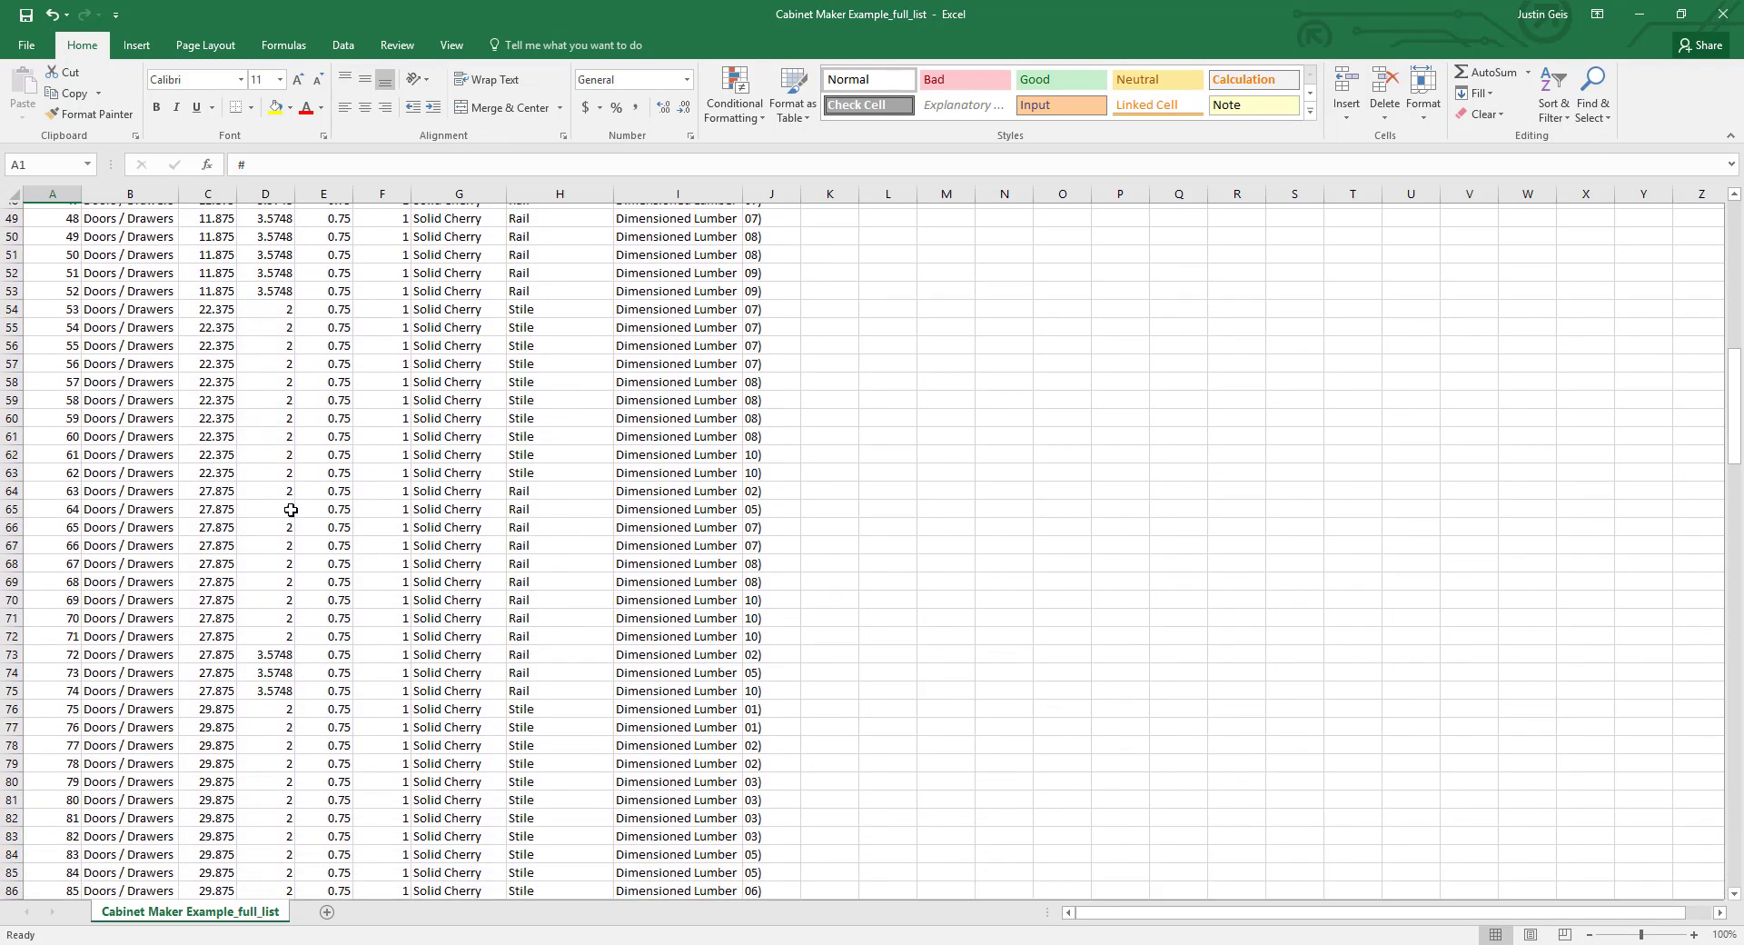
{"action": "scroll", "coordinate": [311, 521], "scroll_direction": "down", "scroll_amount": 15}
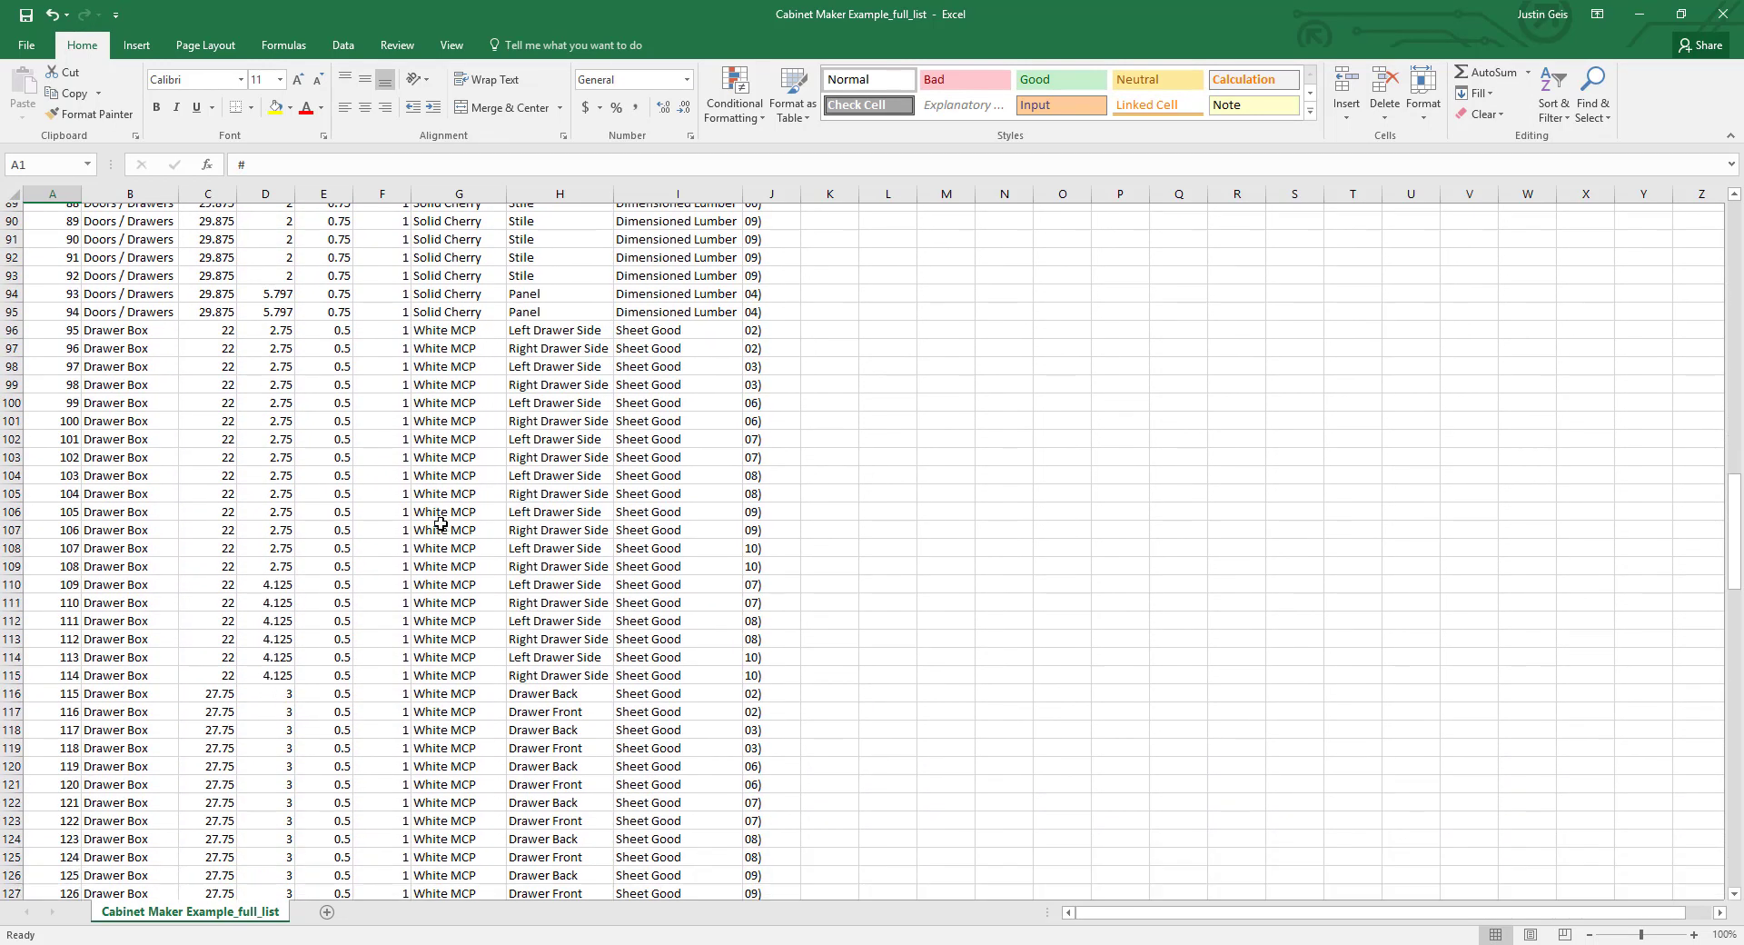
{"action": "scroll", "coordinate": [449, 524], "scroll_direction": "down", "scroll_amount": 20}
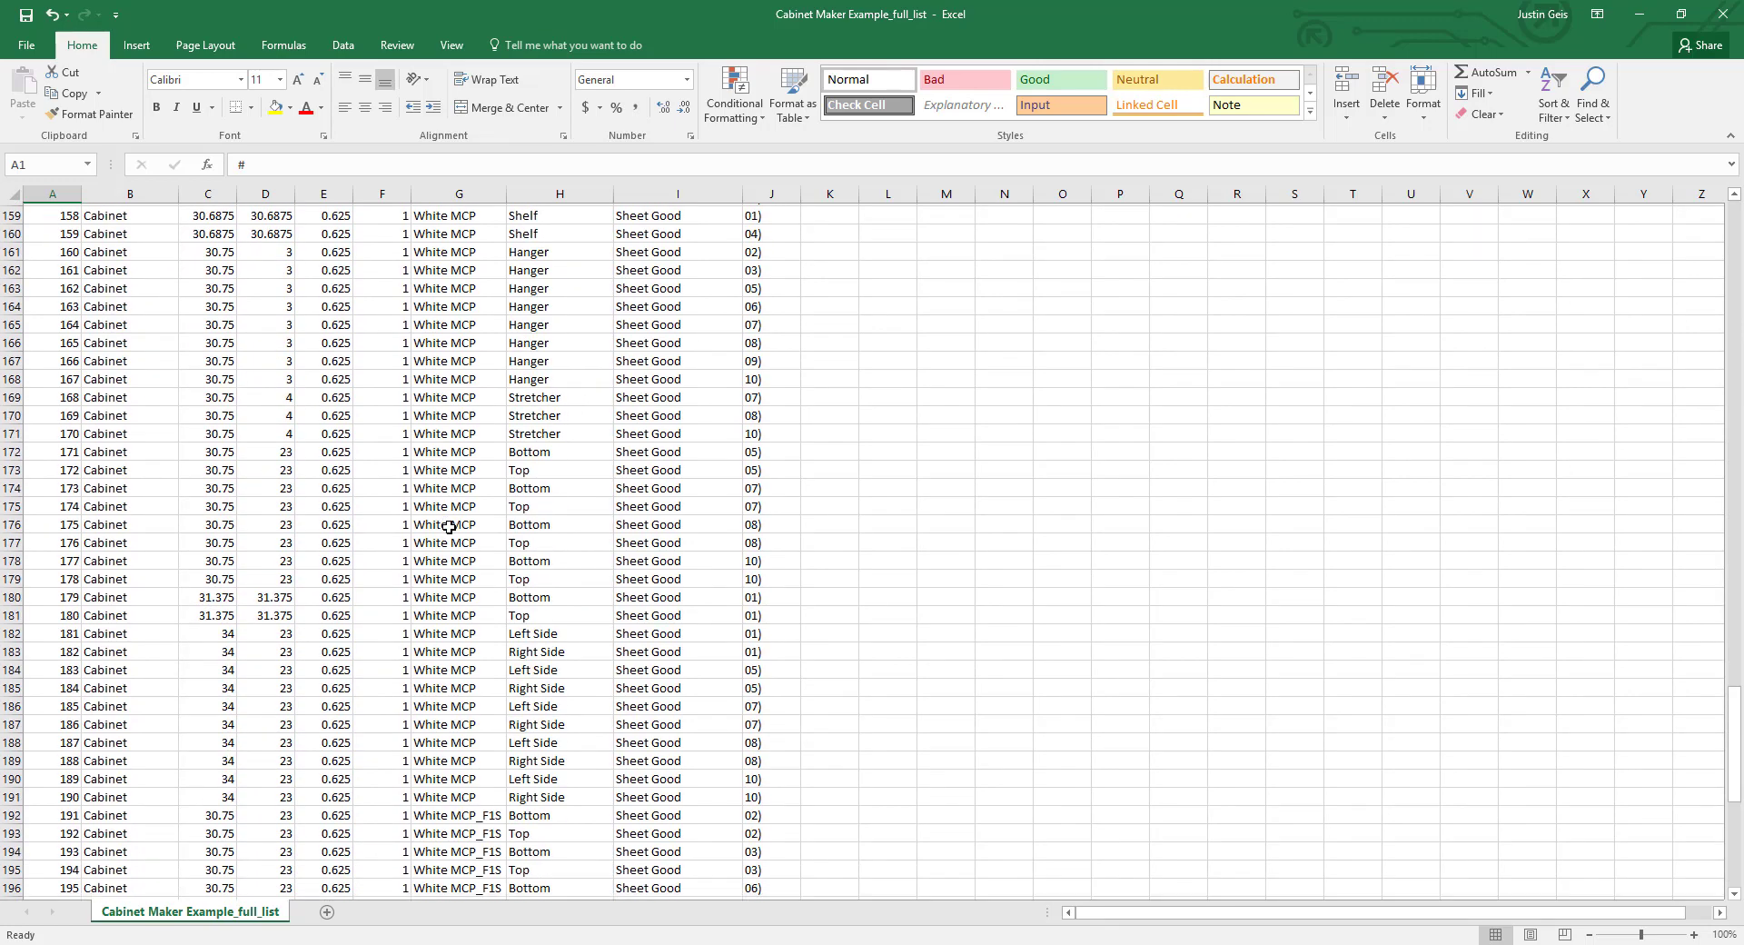
{"action": "scroll", "coordinate": [448, 529], "scroll_direction": "down", "scroll_amount": 2}
{"action": "scroll", "coordinate": [441, 520], "scroll_direction": "up", "scroll_amount": 1}
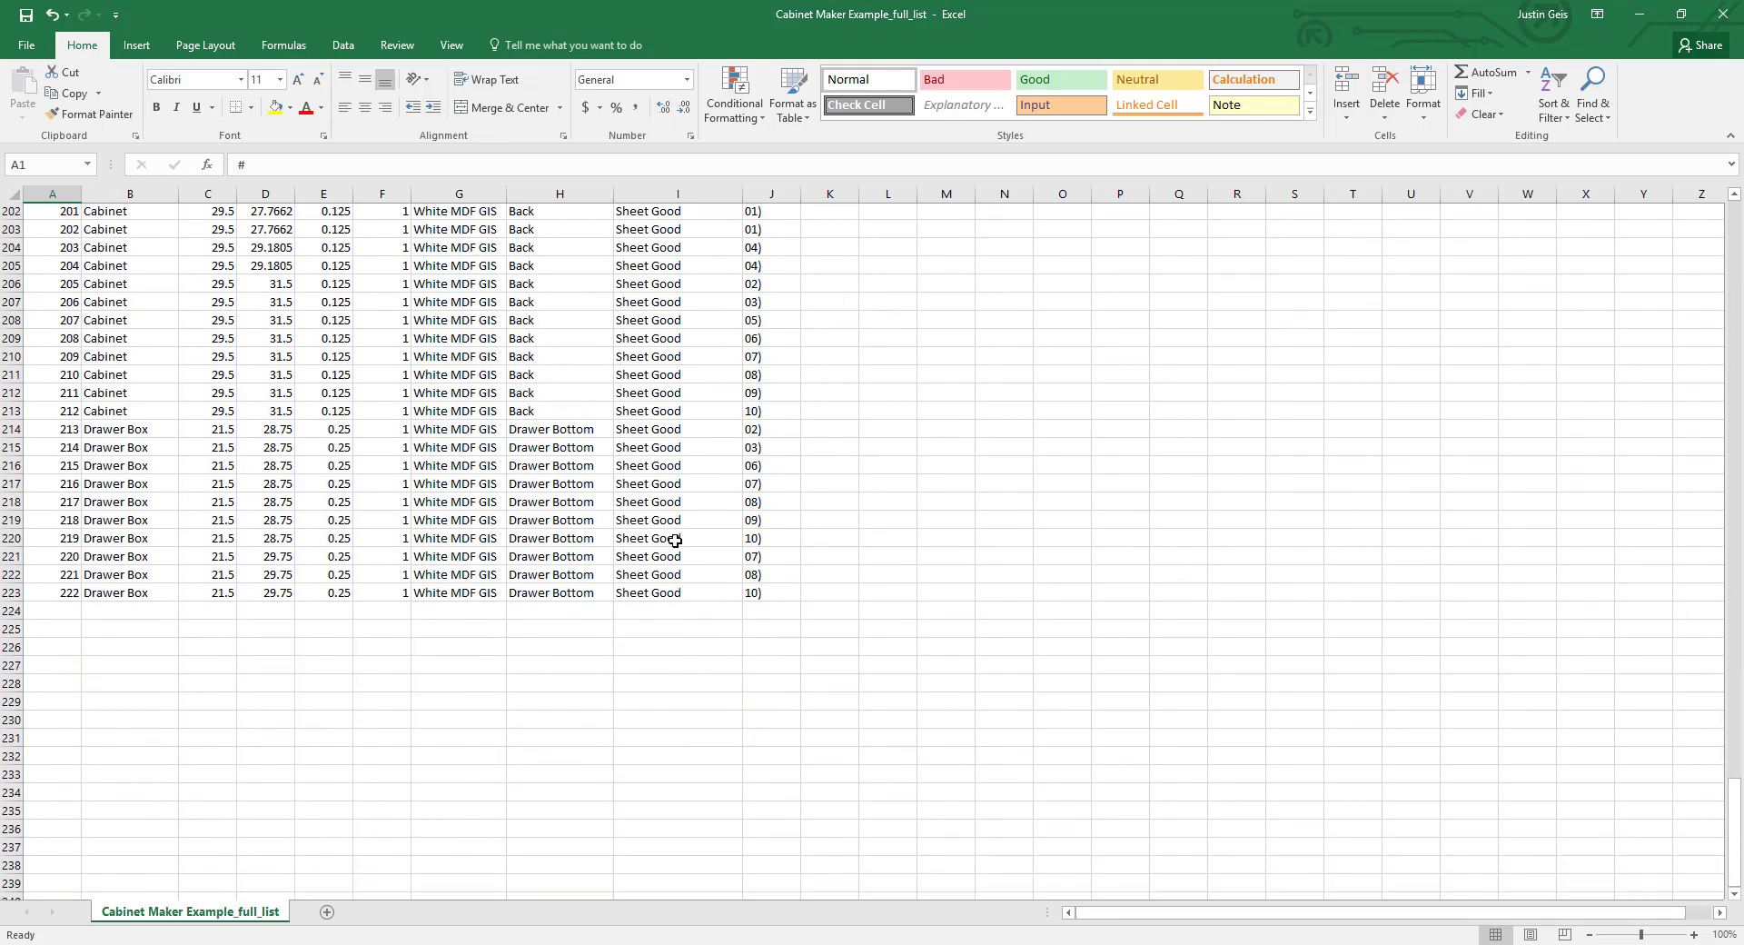